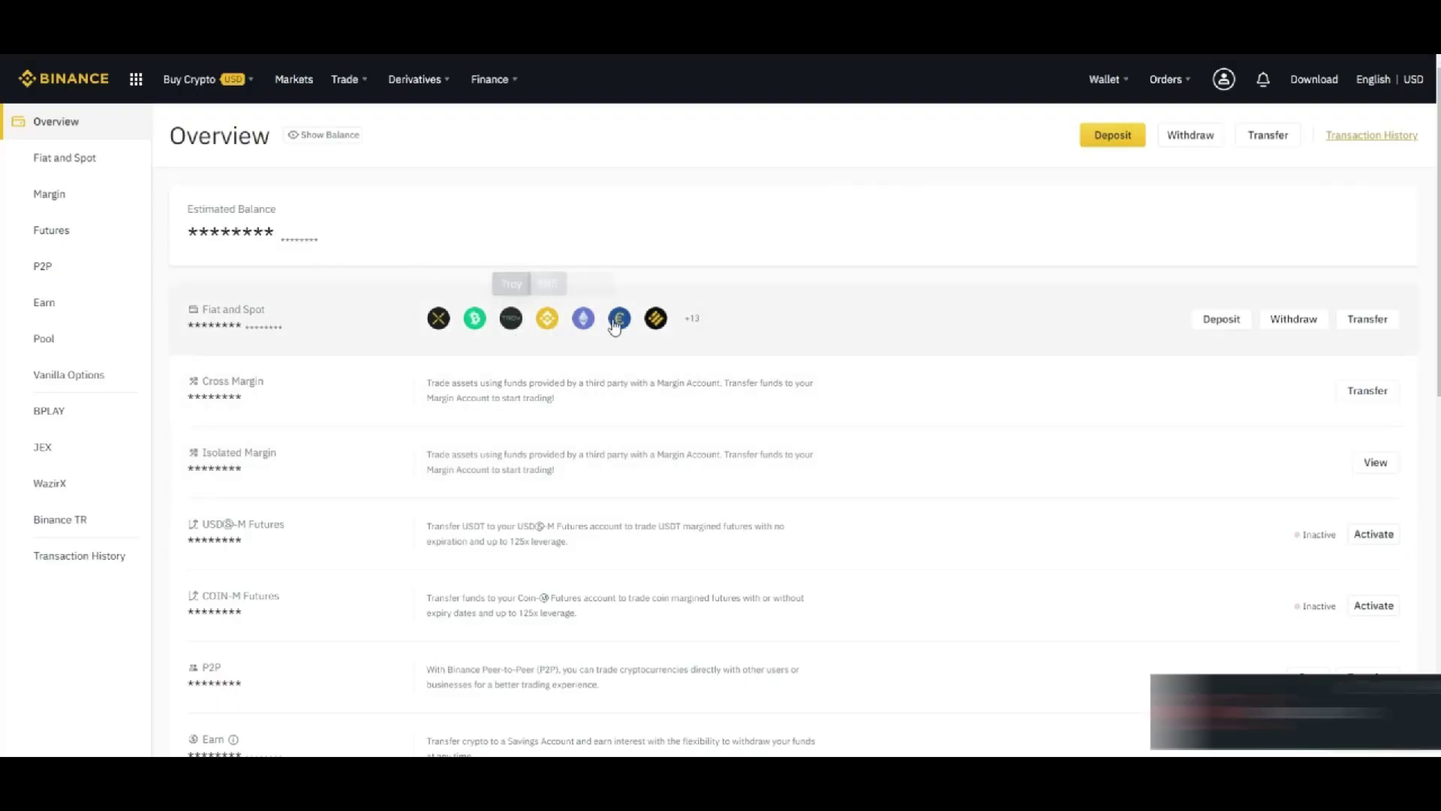
- Start a EUR fiat withdrawal and fill in the full 21 EUR available
left_click(620, 320)
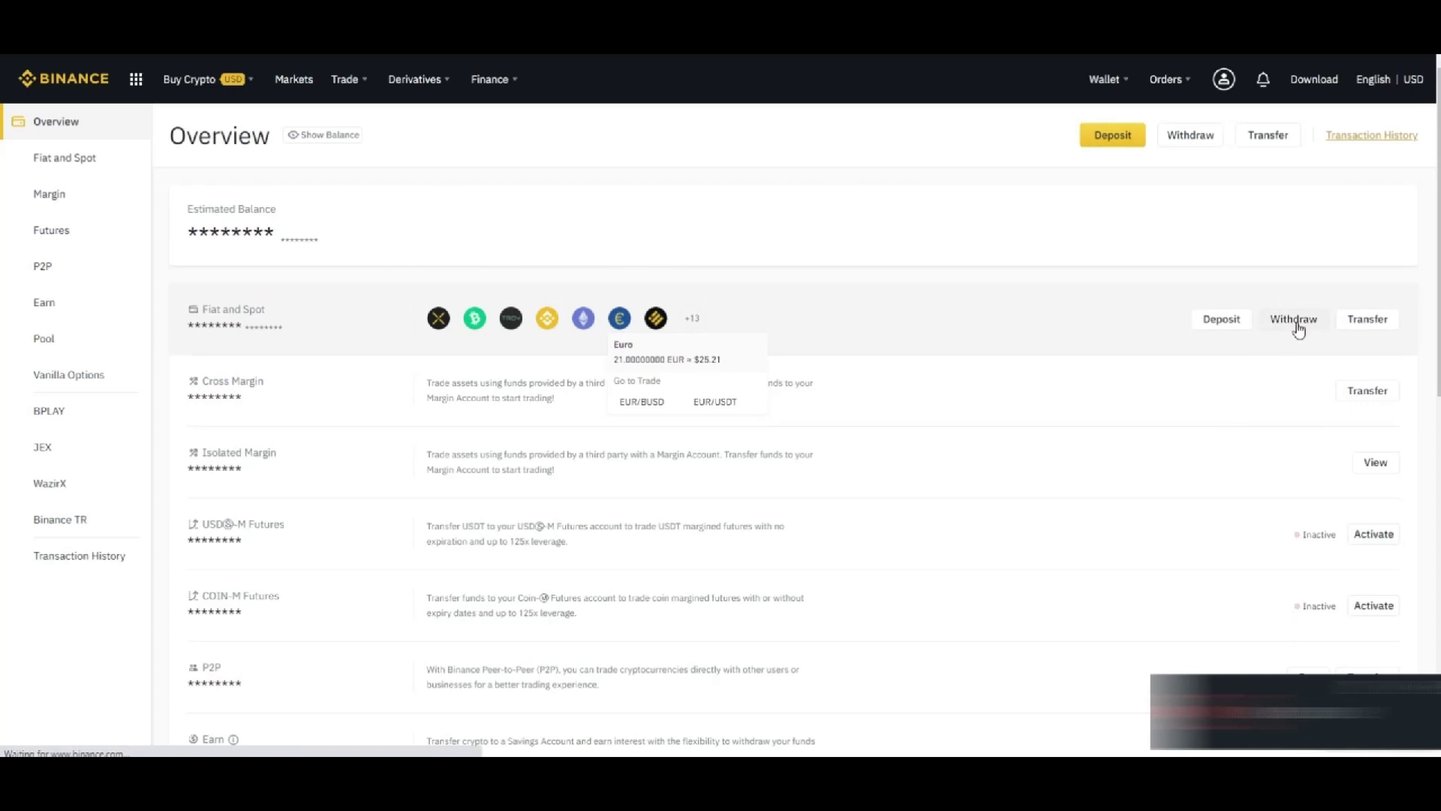
left_click(1294, 325)
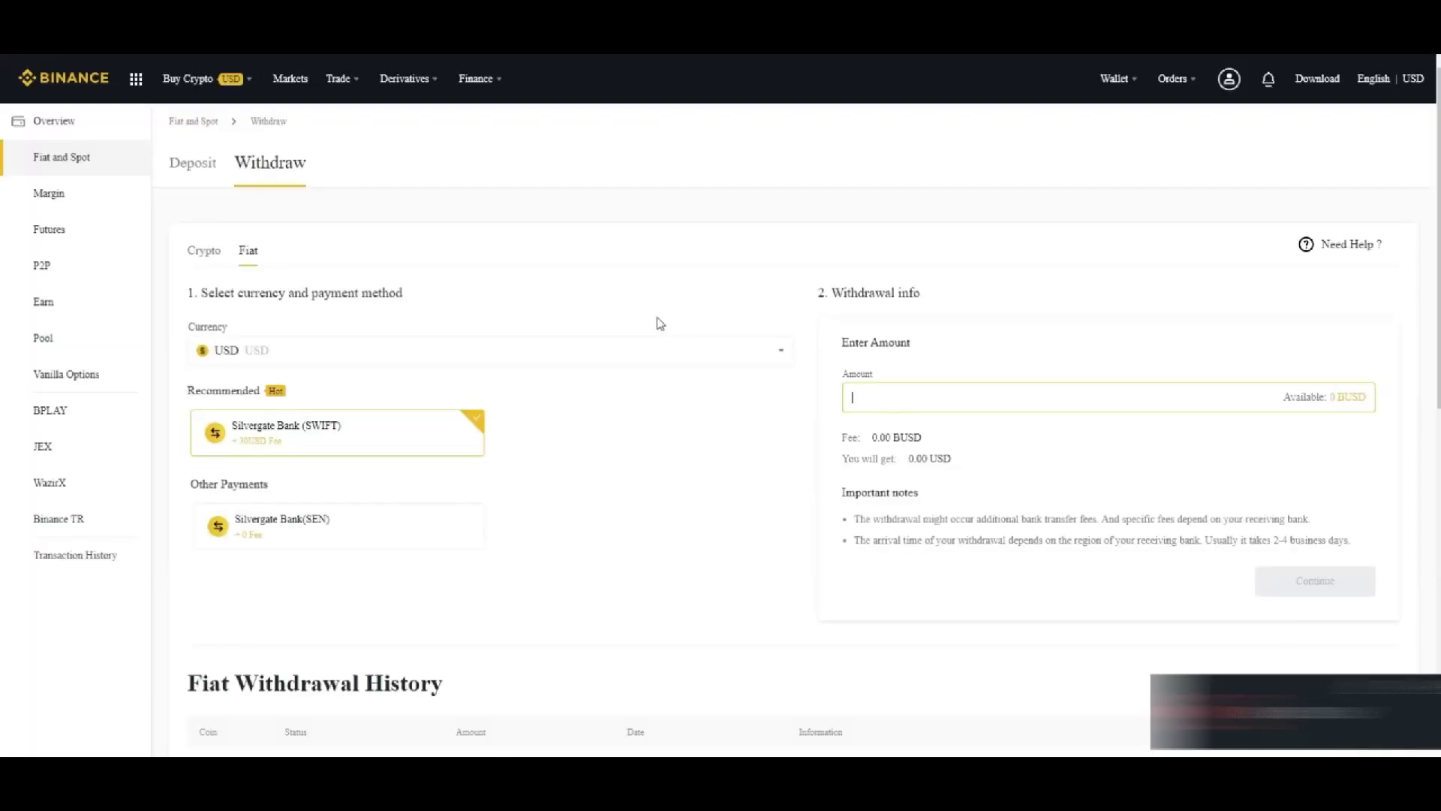
left_click(677, 360)
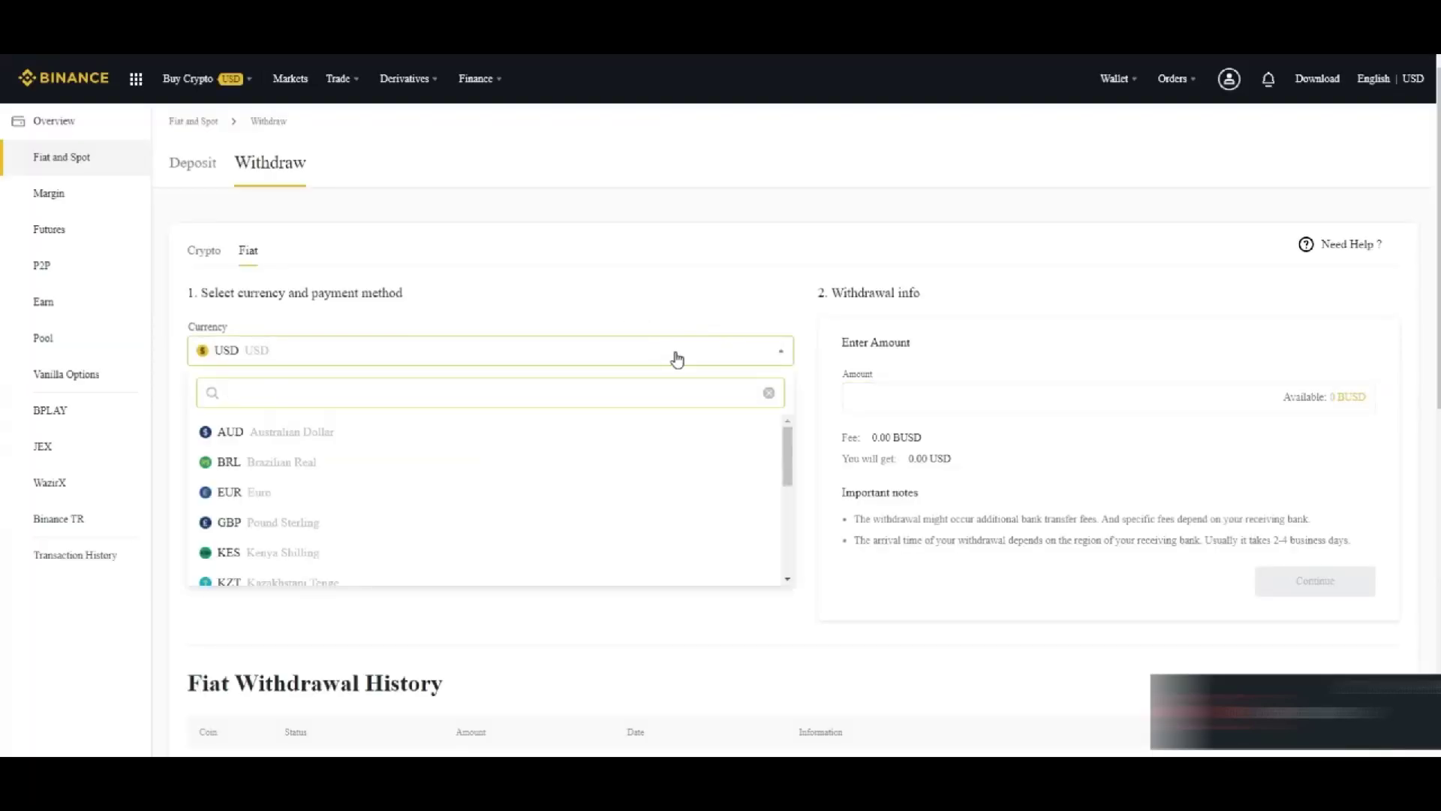
left_click(272, 497)
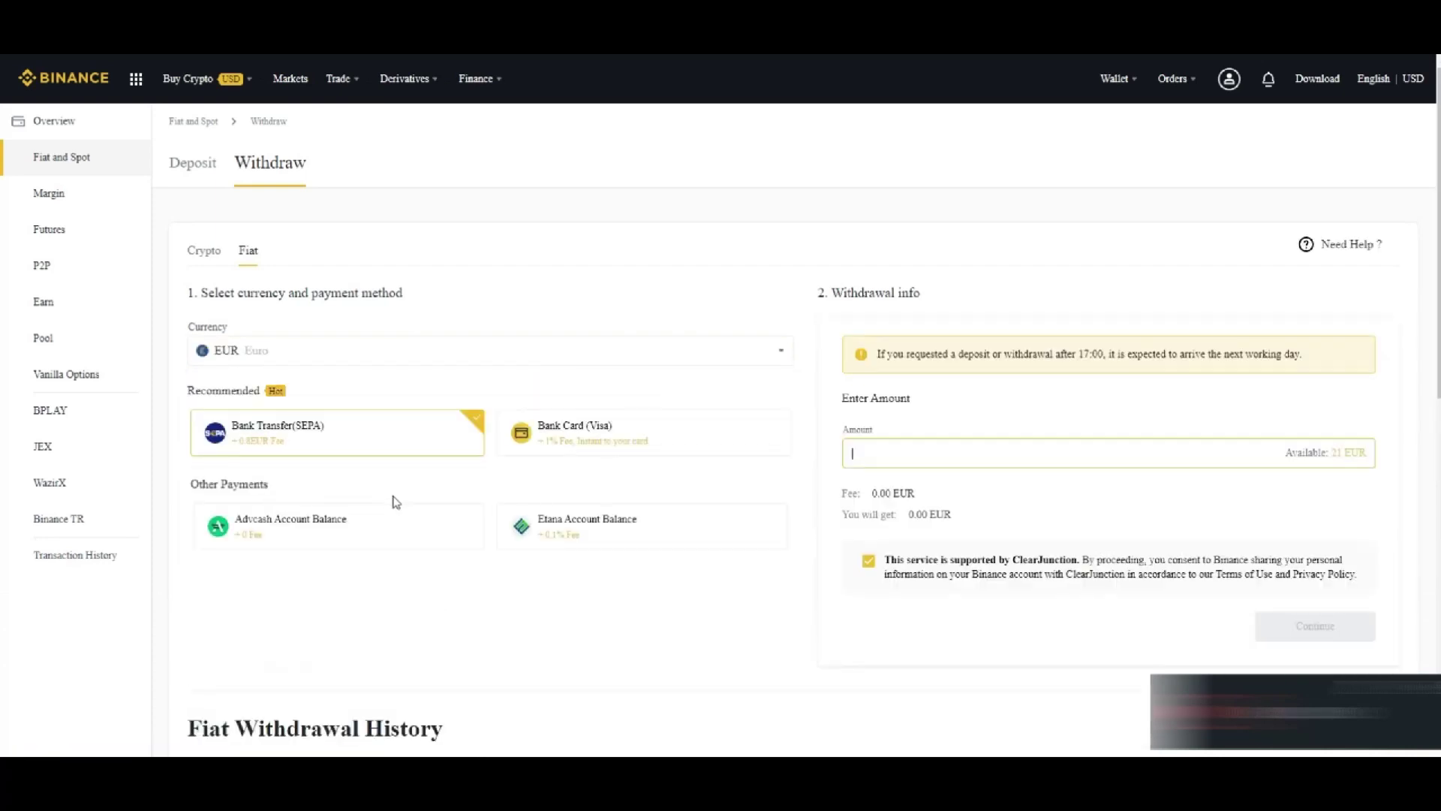
left_click(1336, 456)
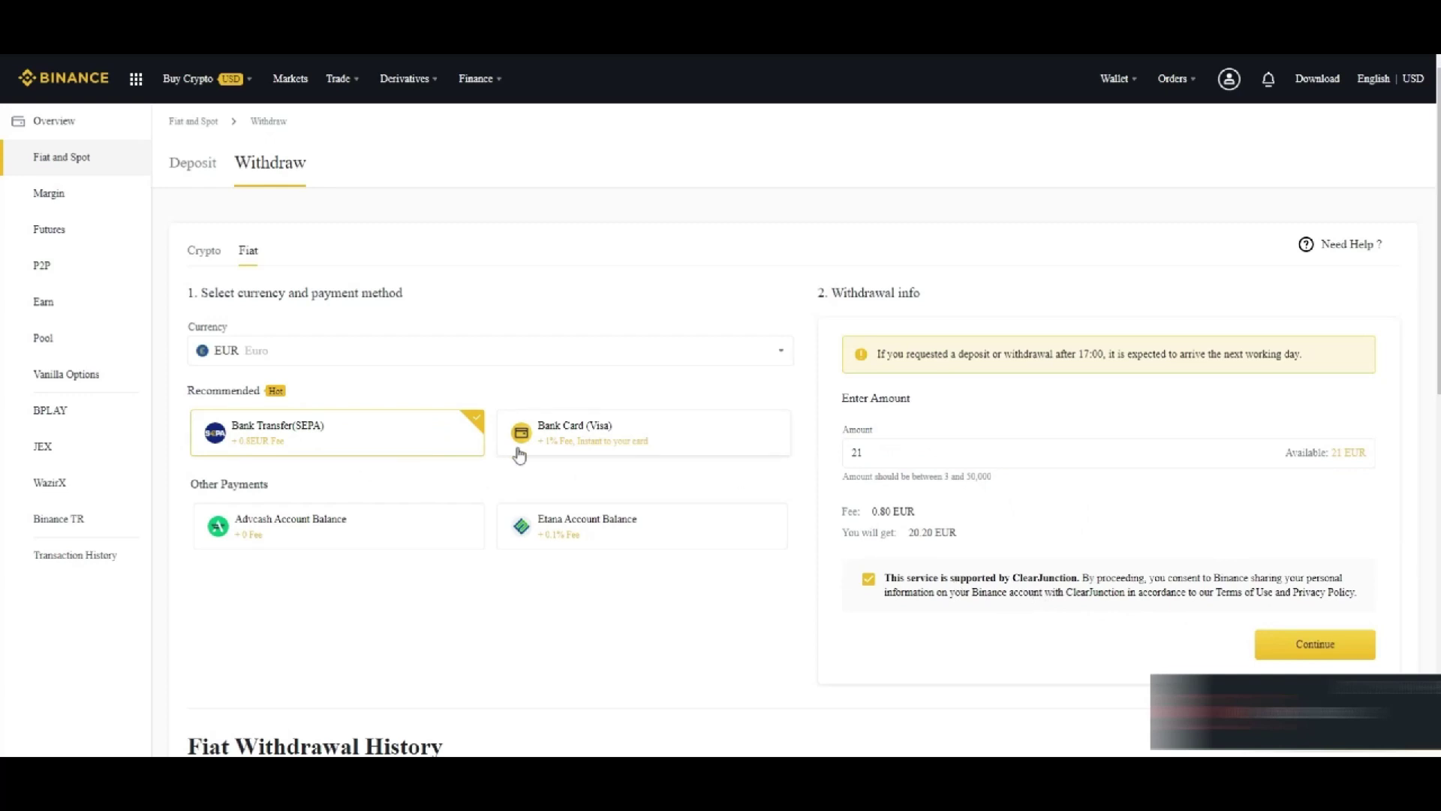
- Withdraw 21 EUR to Bank Card (Visa) and start adding a new card's expiry date
left_click(650, 443)
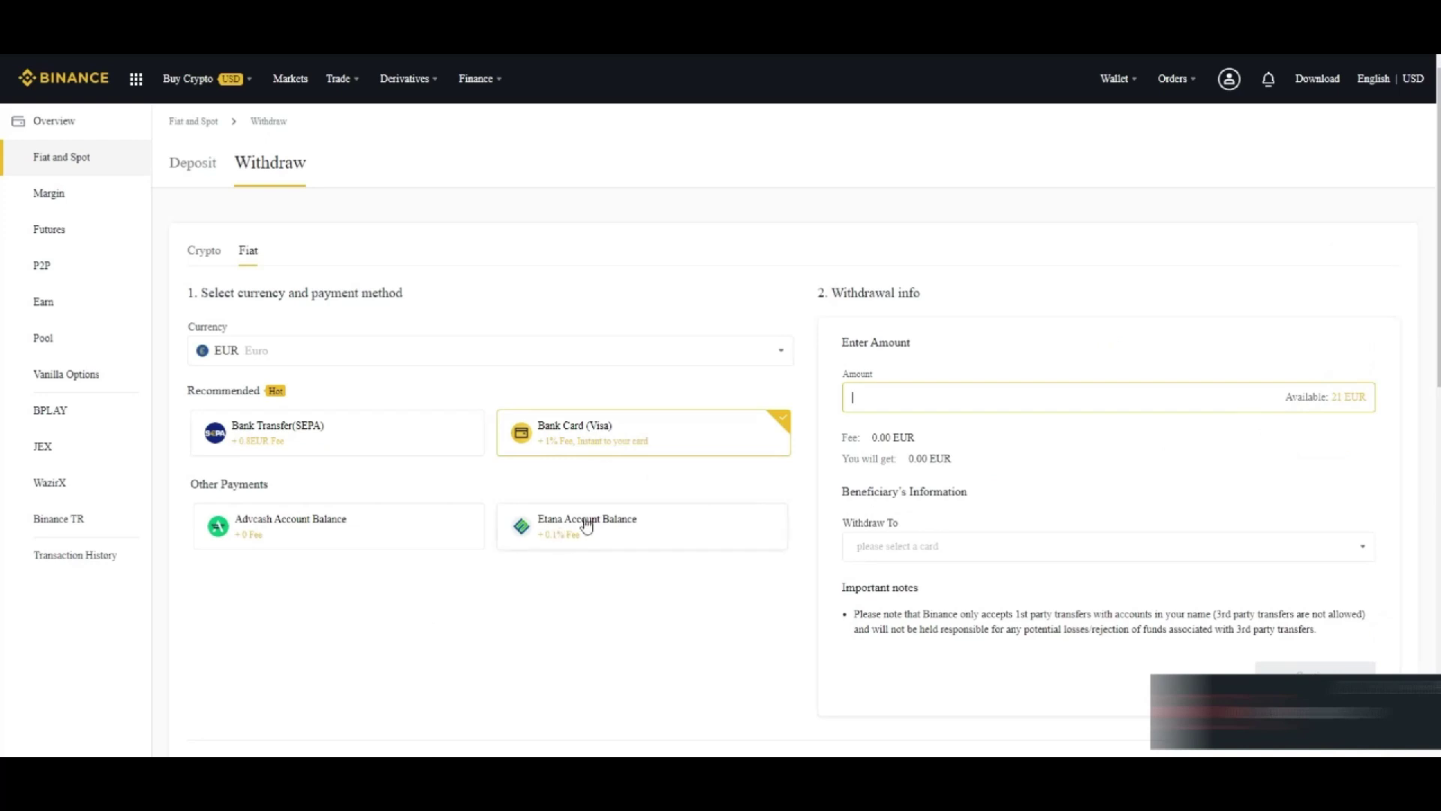
left_click(1352, 397)
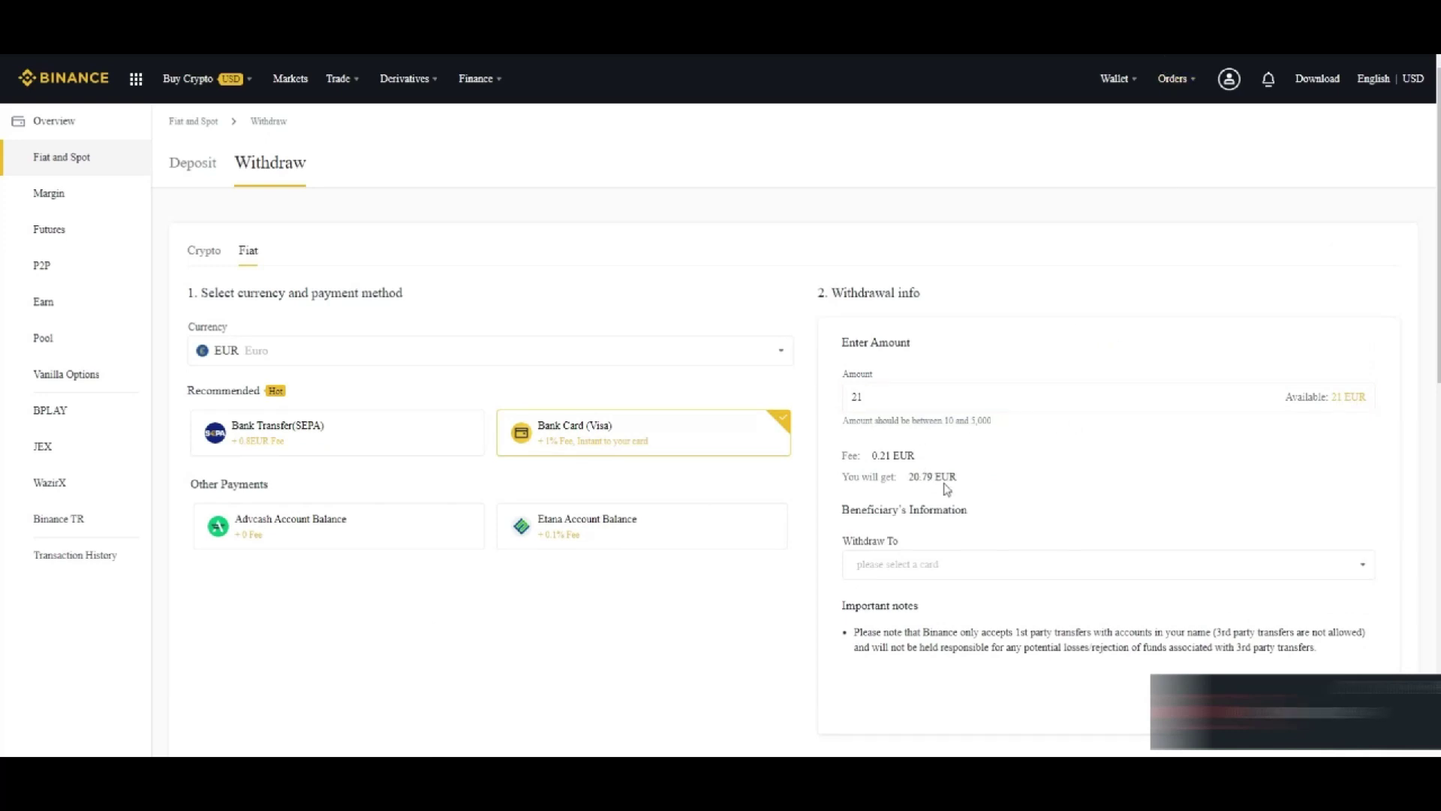
left_click(968, 574)
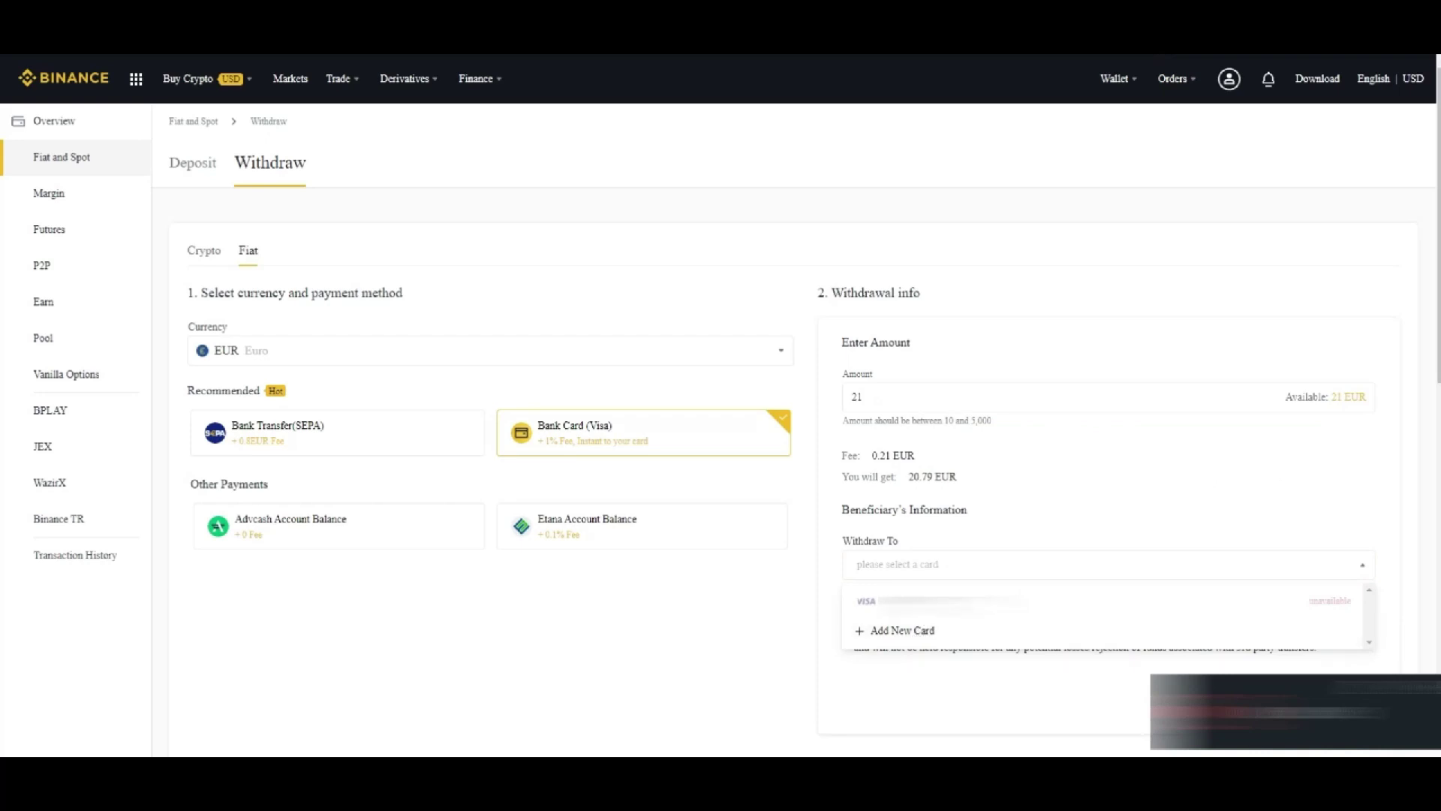
left_click(875, 632)
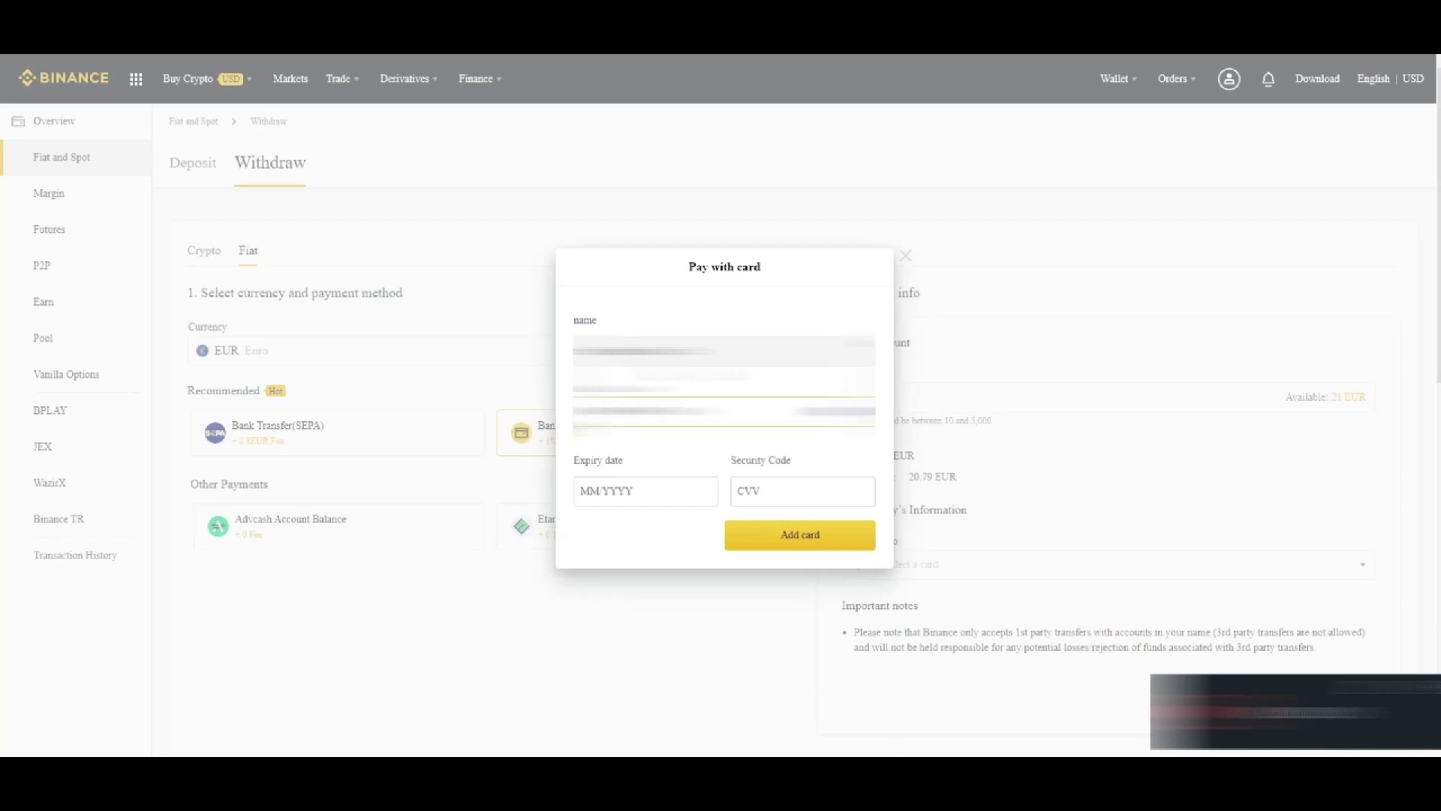
left_click(637, 488)
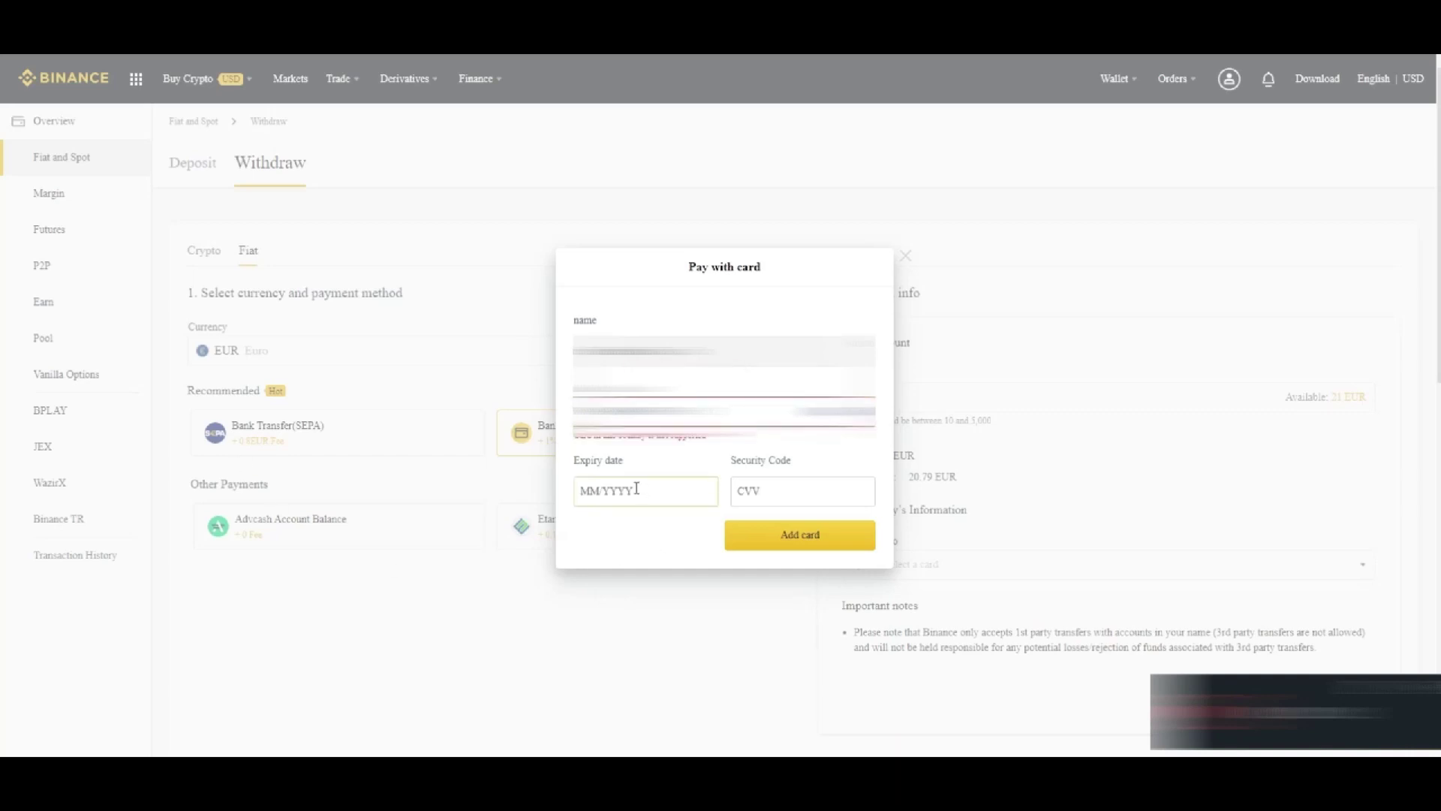
type("12")
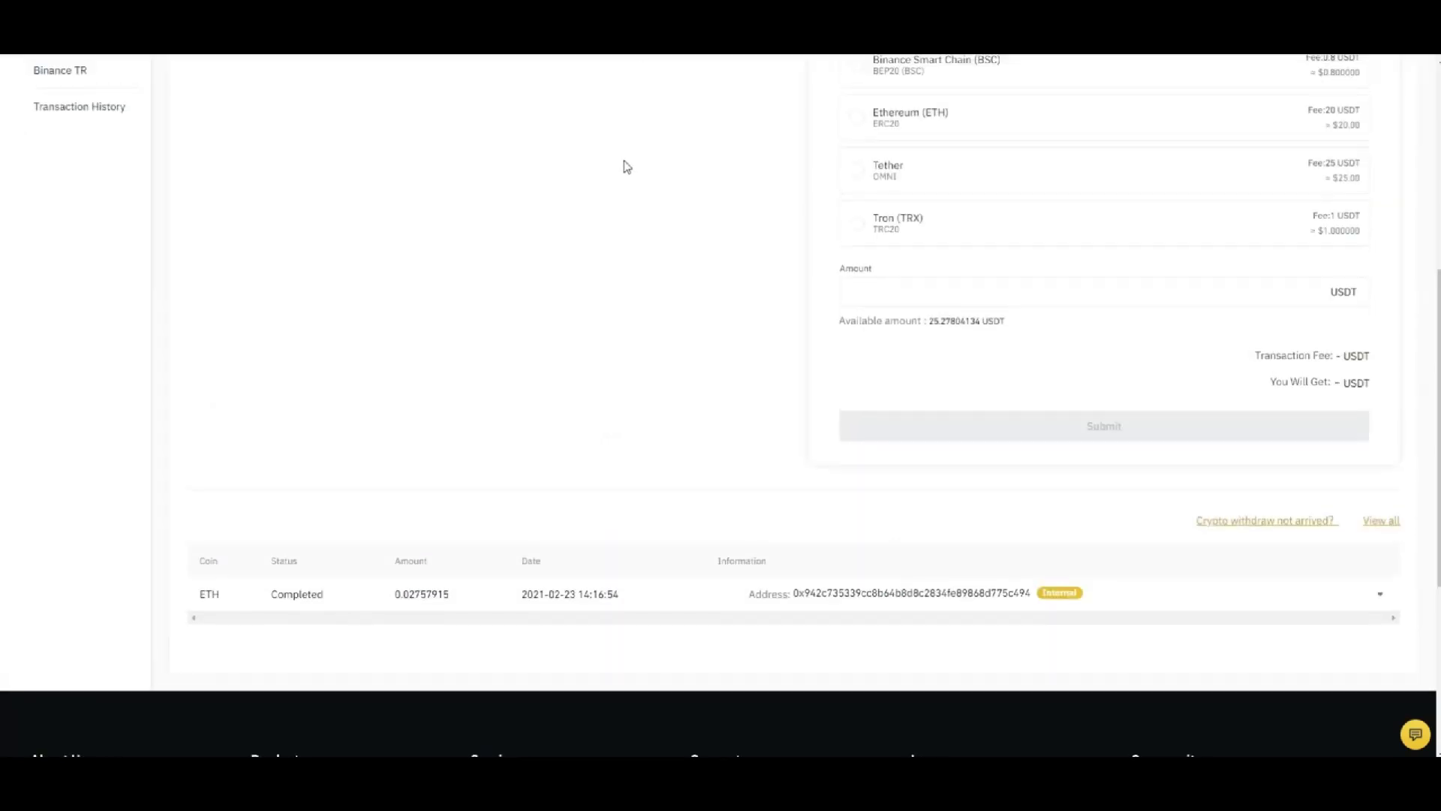
- Transfer the maximum 25.27804135 USDT from the Fiat and Spot wallet to P2P
scroll(563, 180, "up", 10)
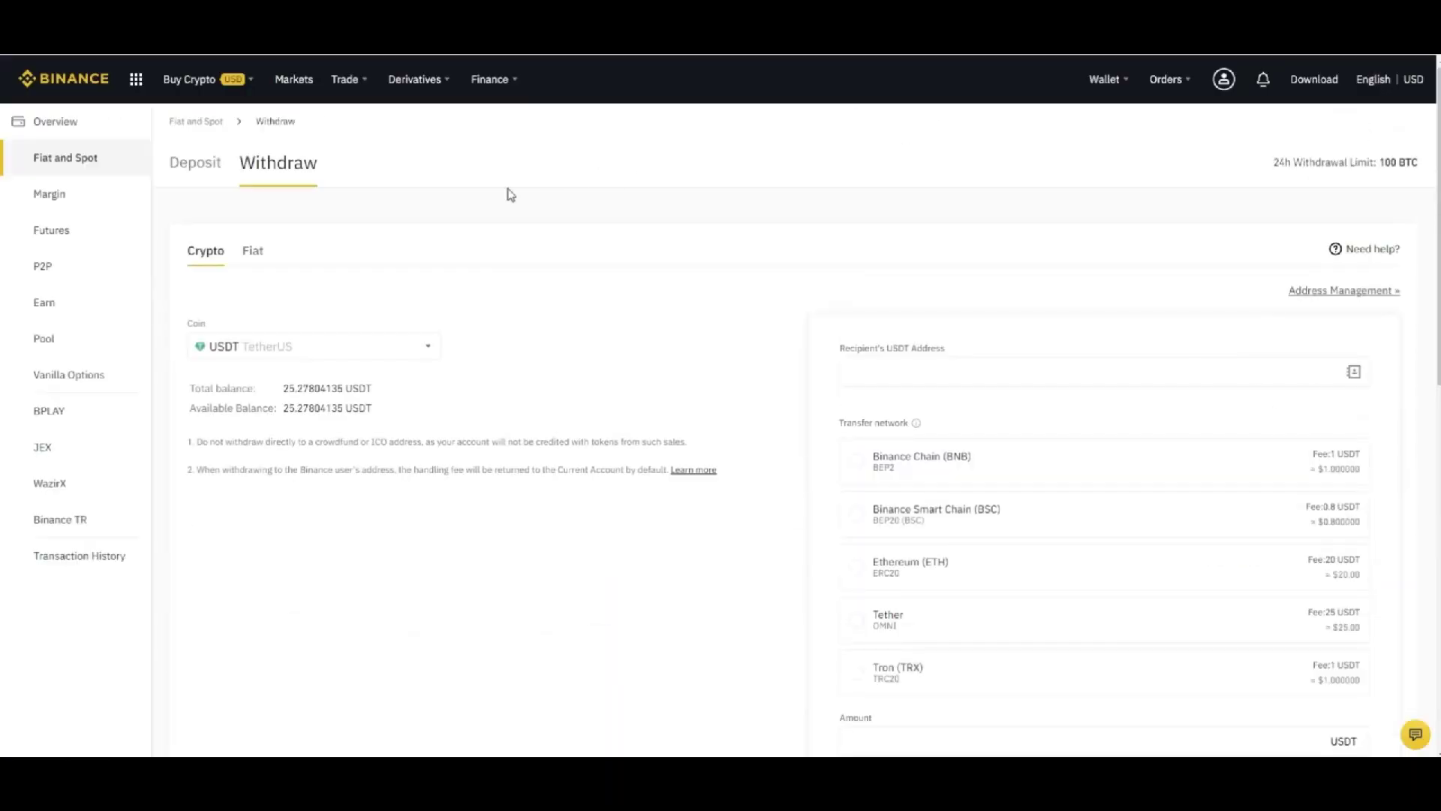
left_click(81, 159)
scroll(392, 553, "down", 3)
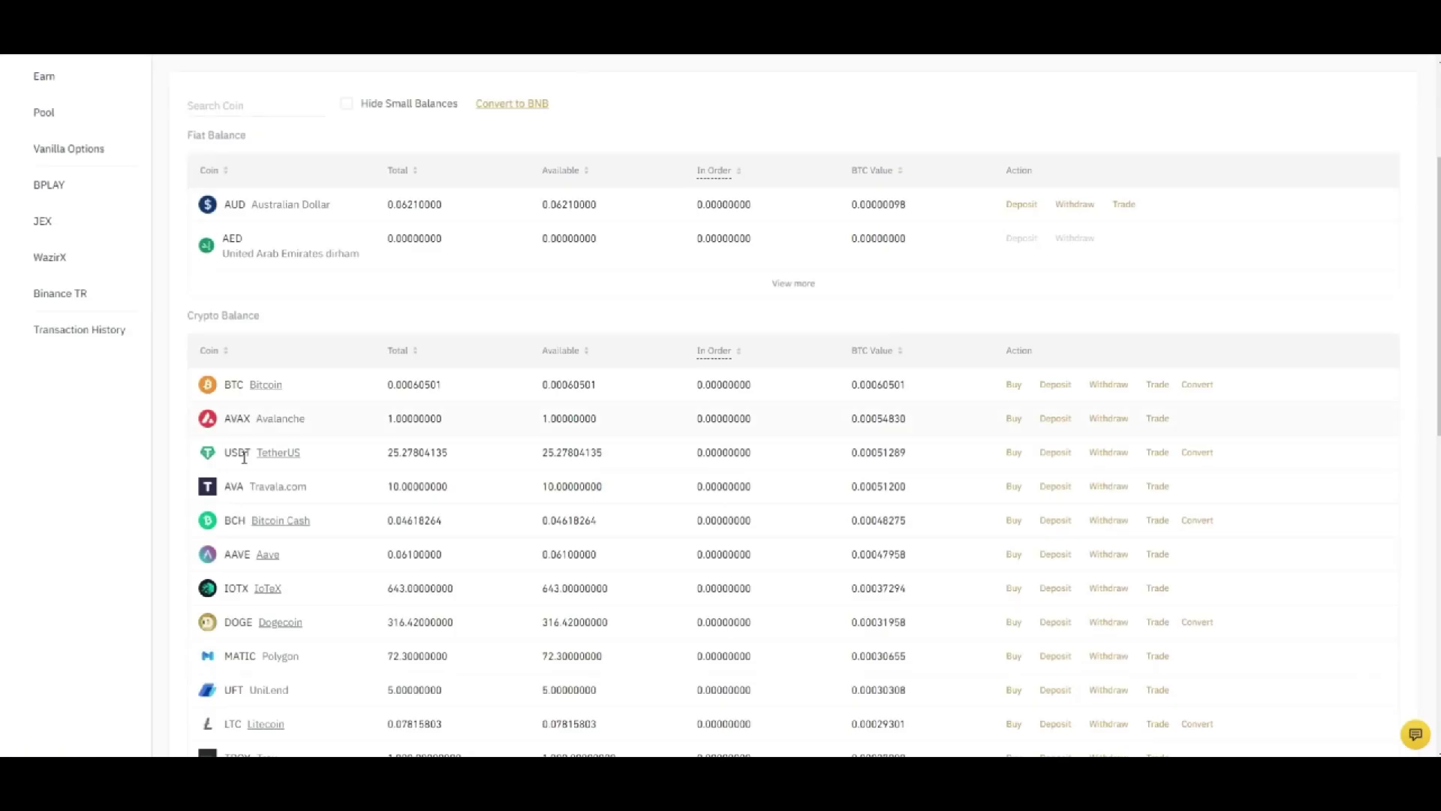
scroll(232, 448, "up", 3)
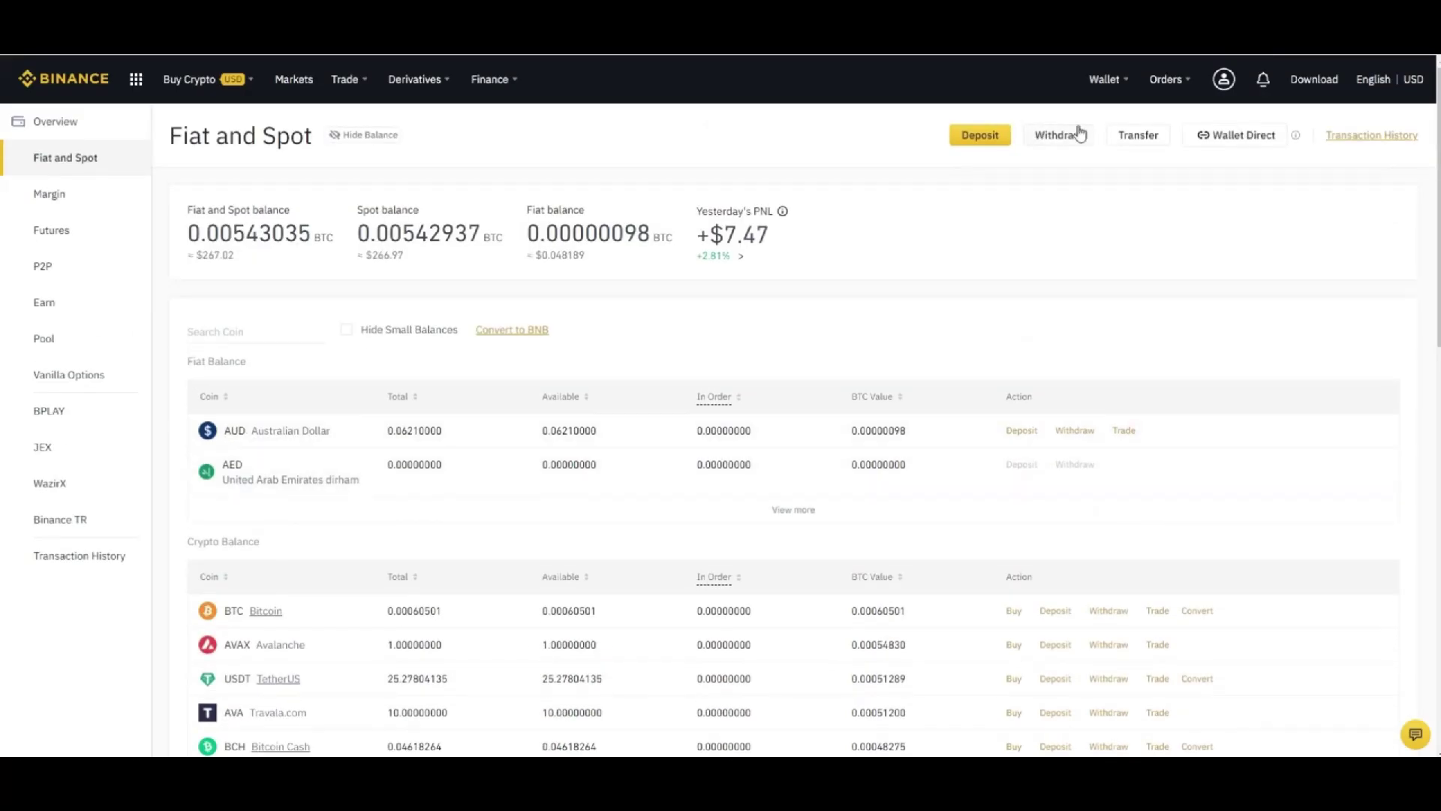
left_click(1130, 138)
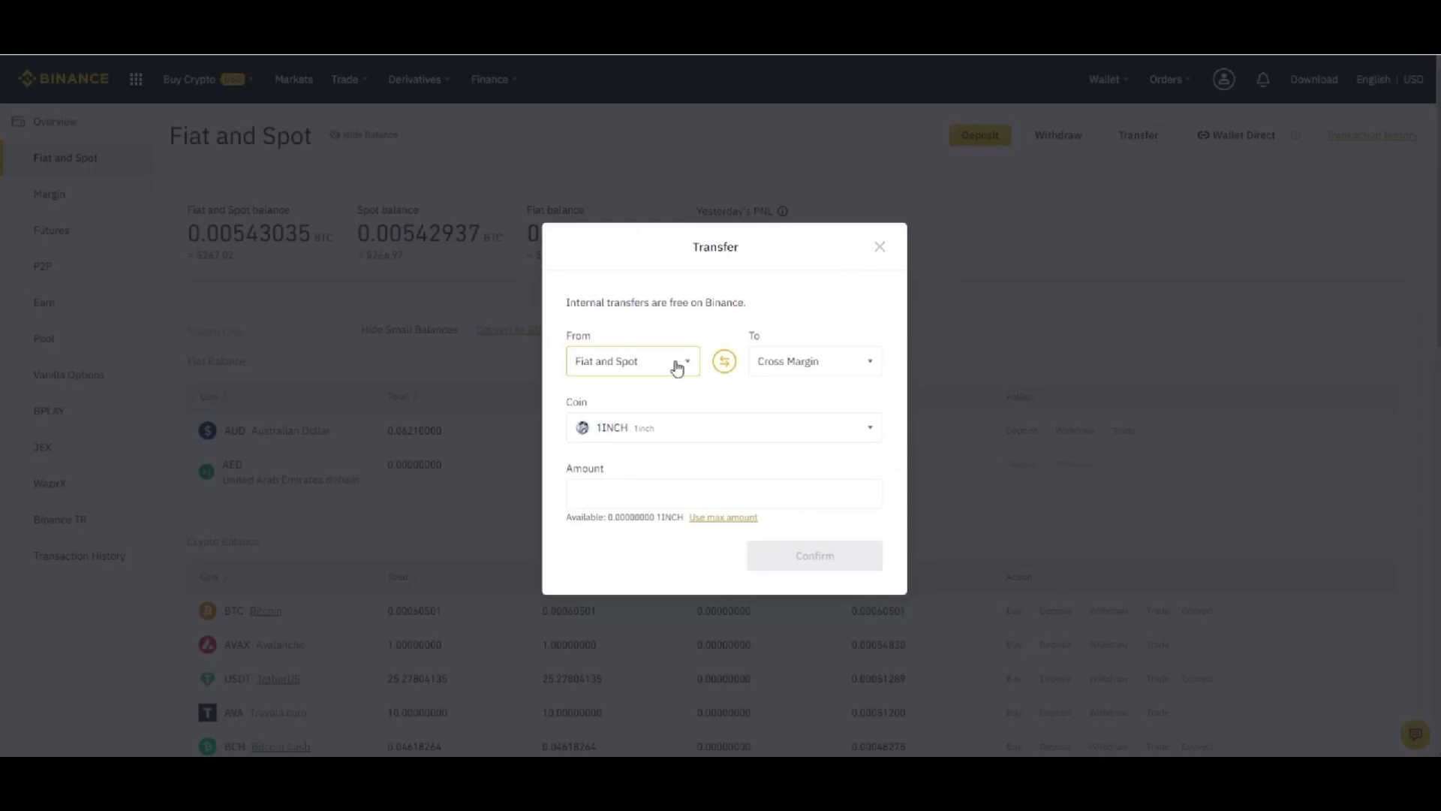
left_click(826, 368)
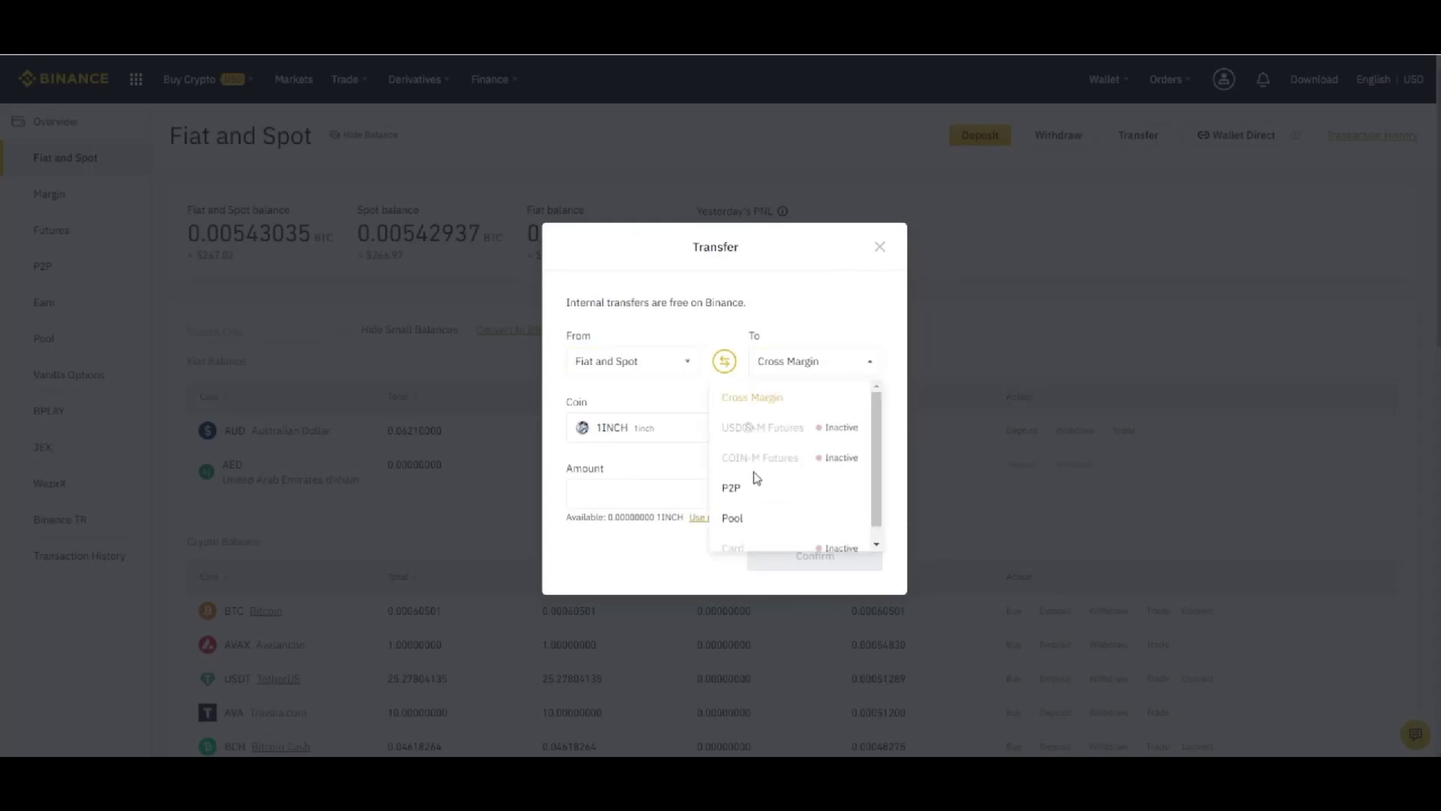
left_click(740, 489)
left_click(816, 427)
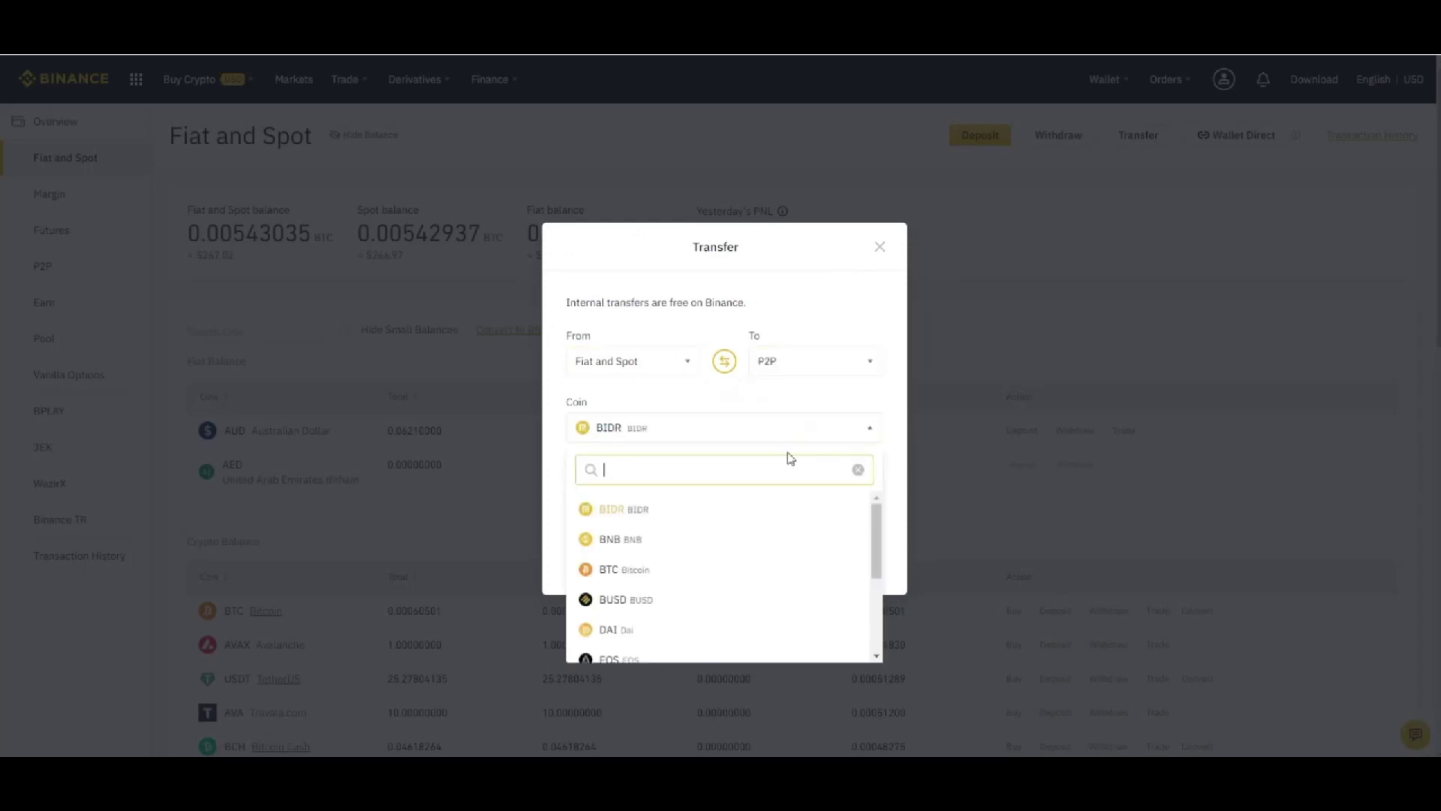
type("u")
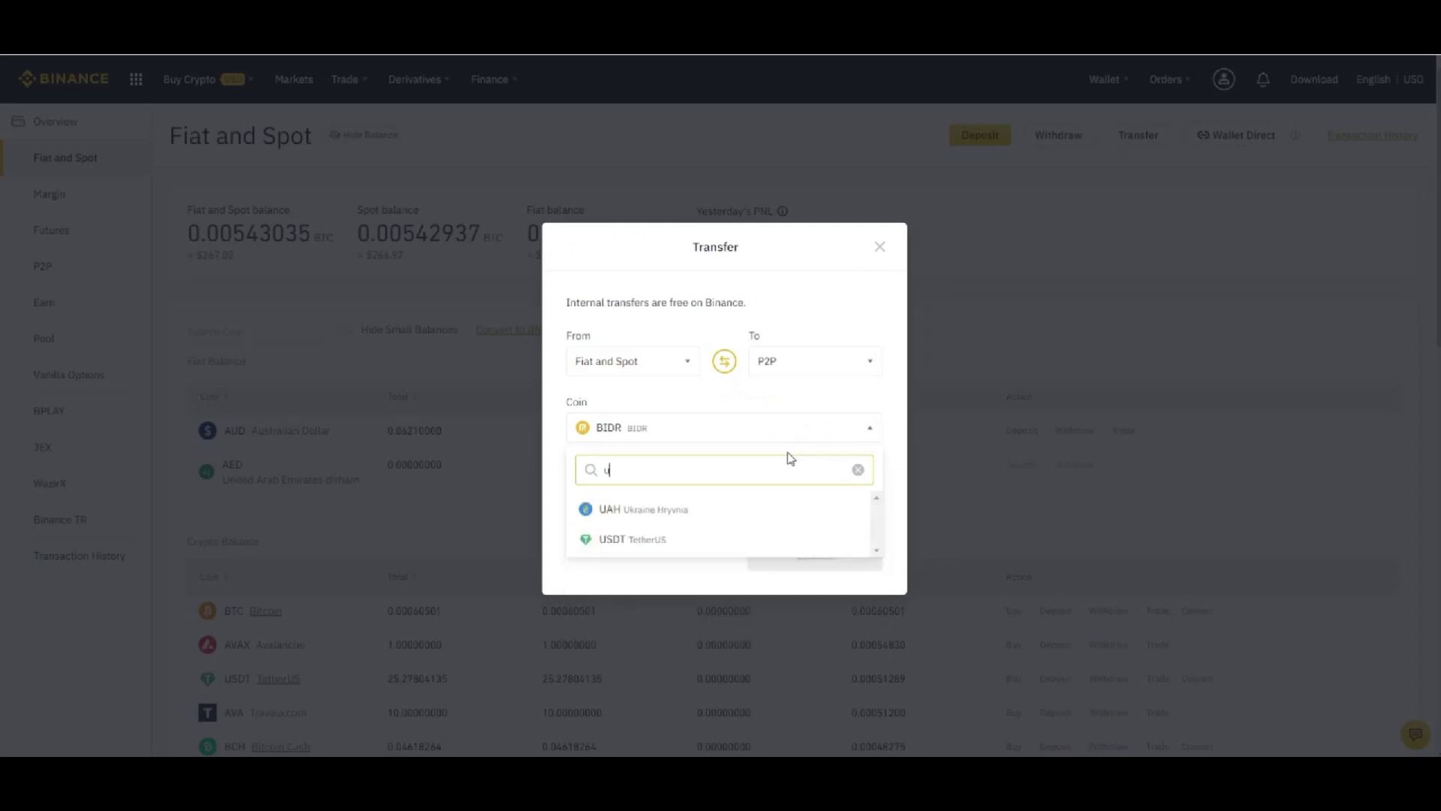
left_click(648, 541)
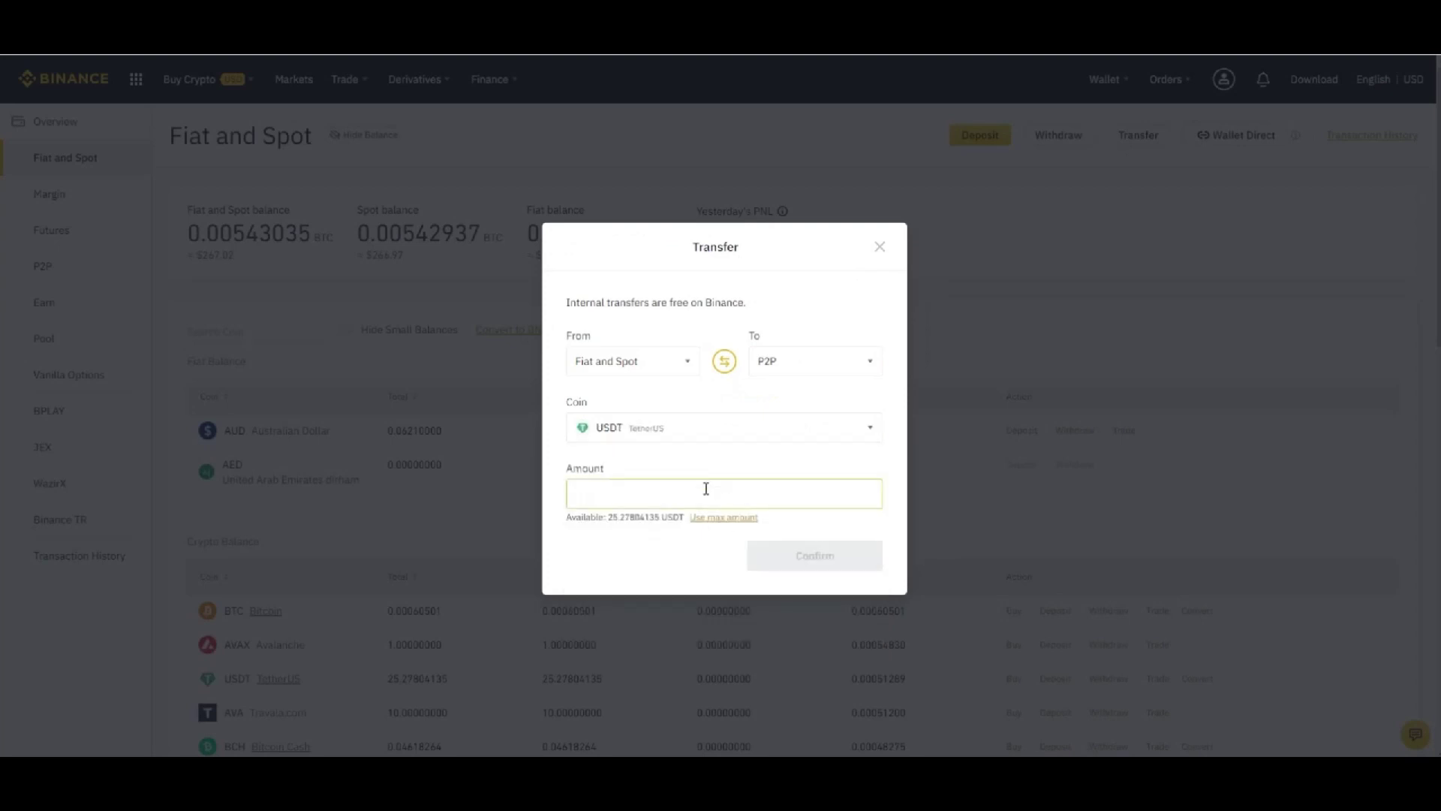
left_click(717, 518)
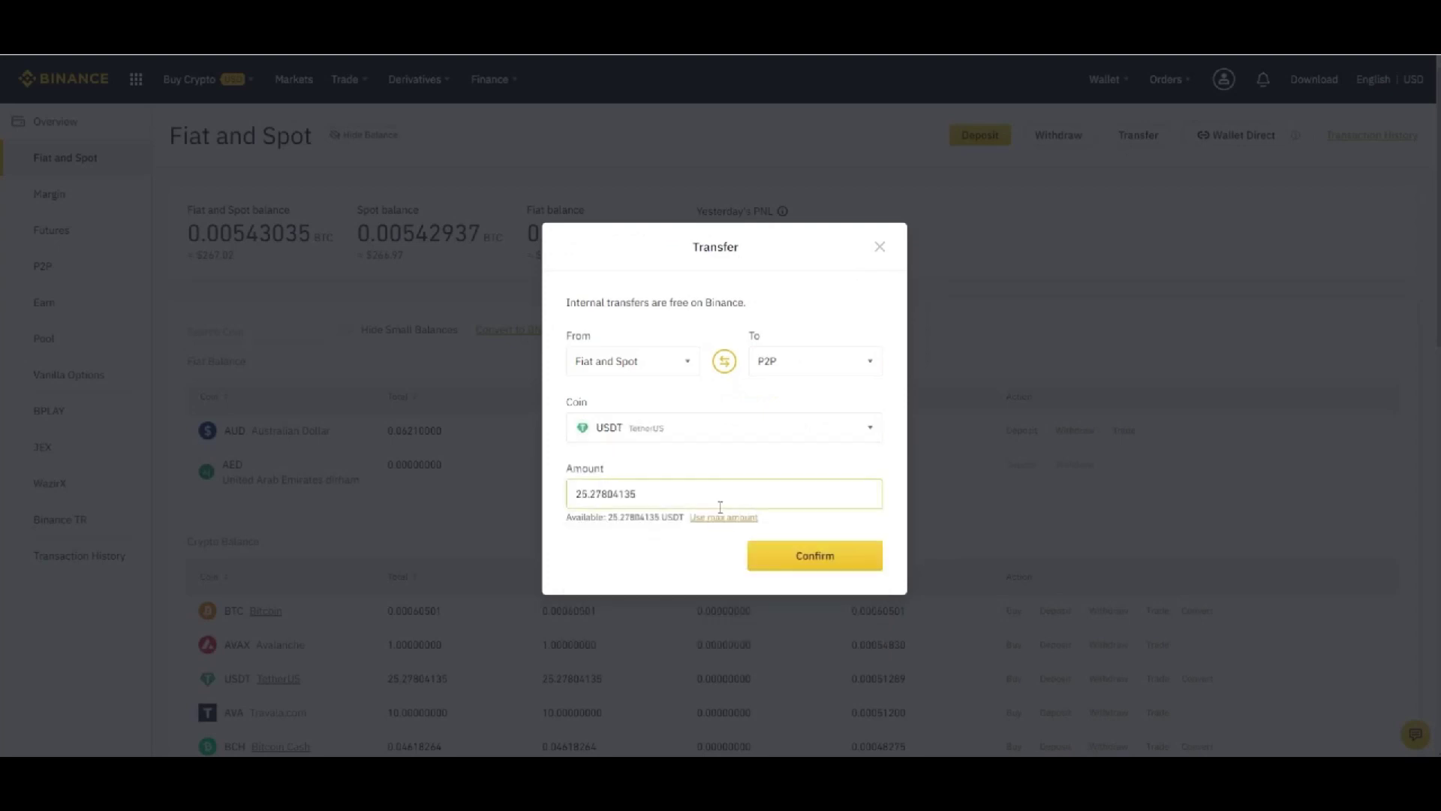
left_click(796, 555)
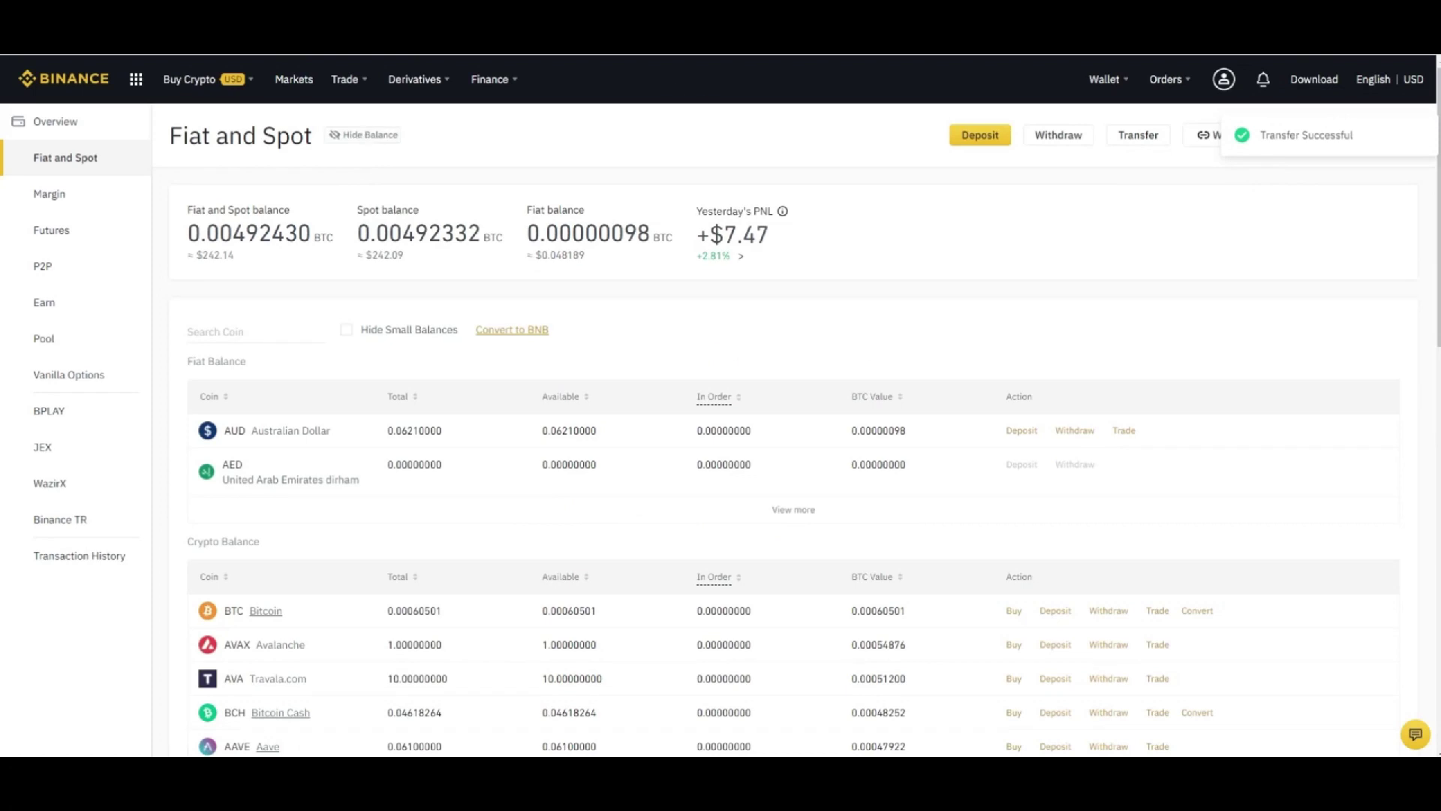
- Open and reload the P2P wallet, revealing the 25.27804135 USDT balance
left_click(42, 265)
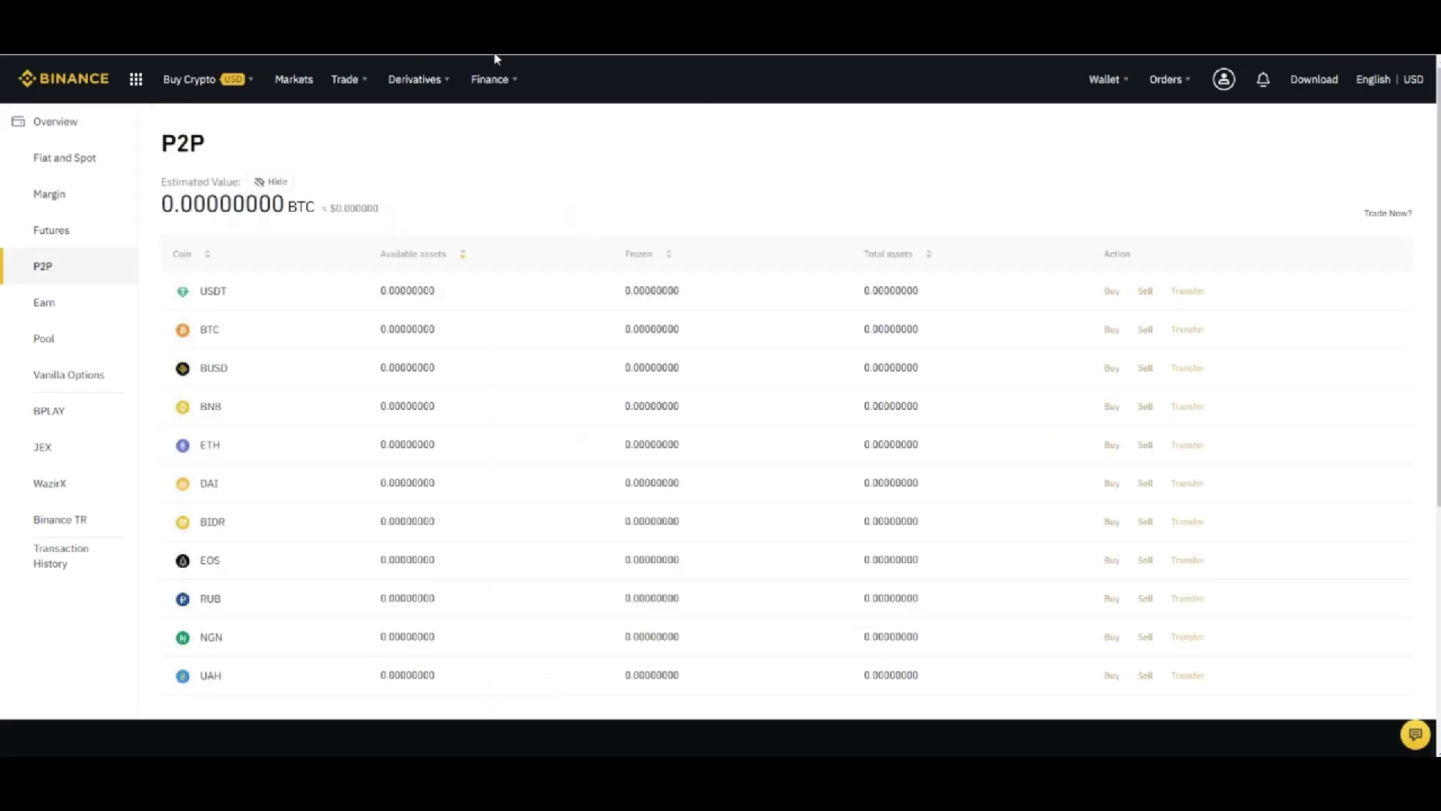
left_click(272, 182)
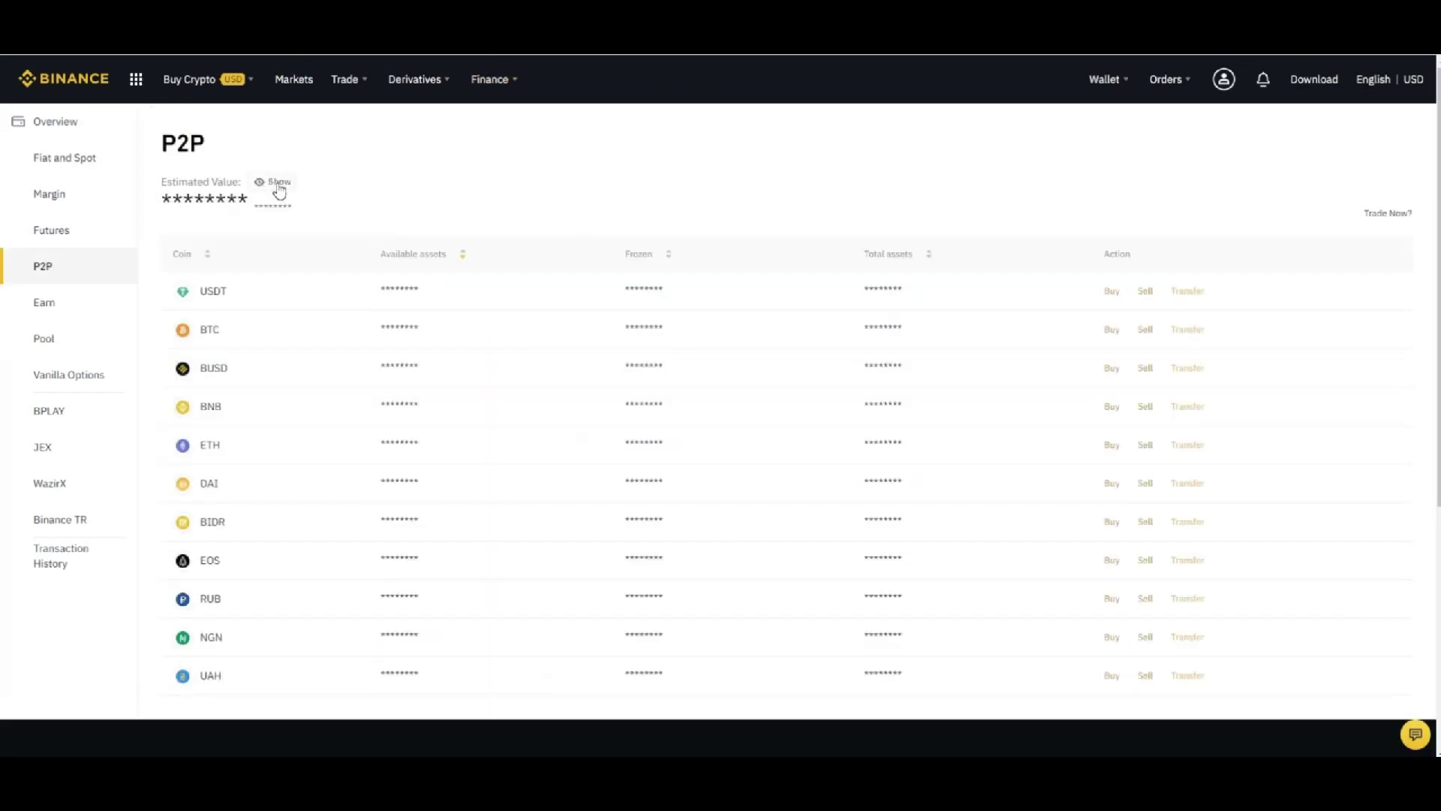
left_click(283, 185)
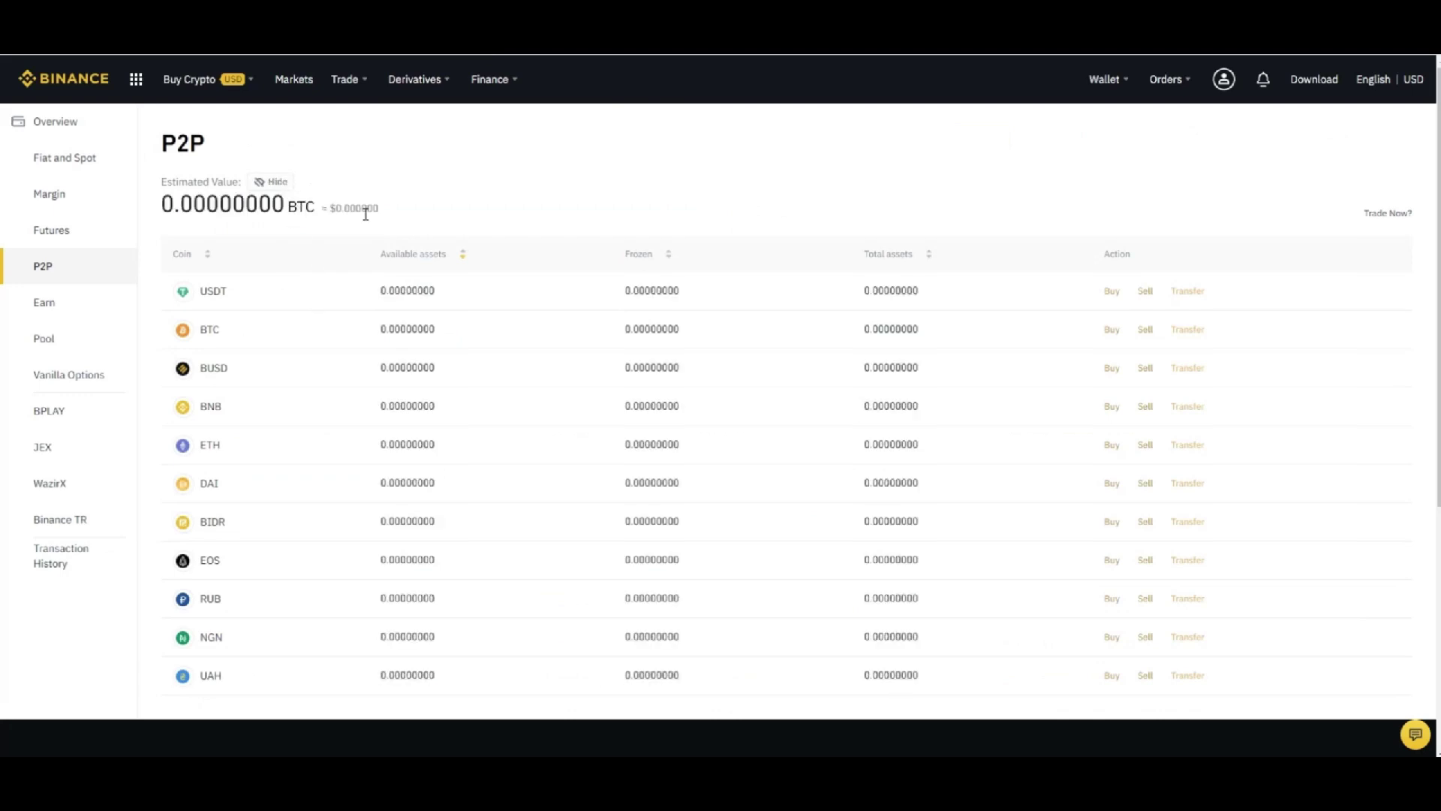
key("F5")
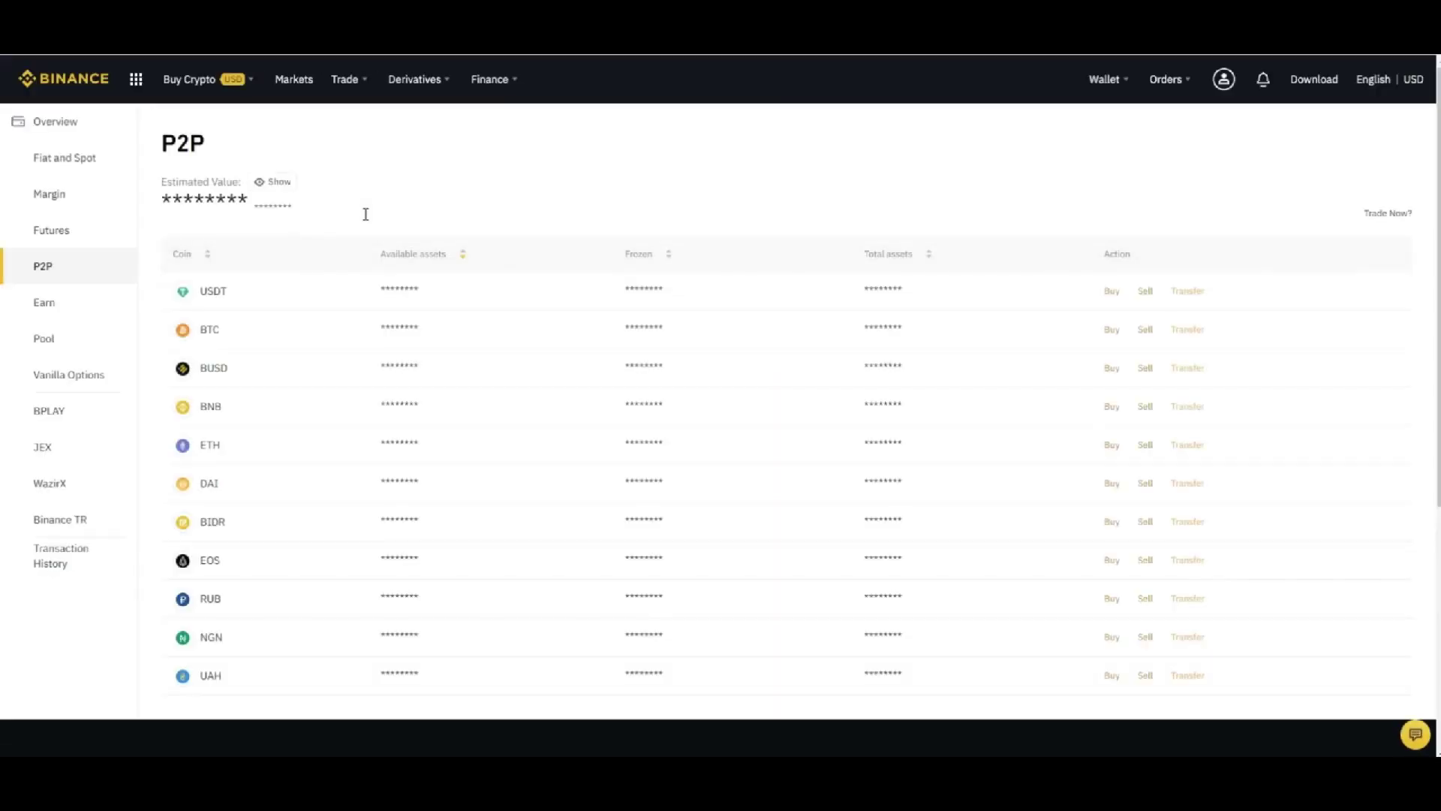
left_click(280, 183)
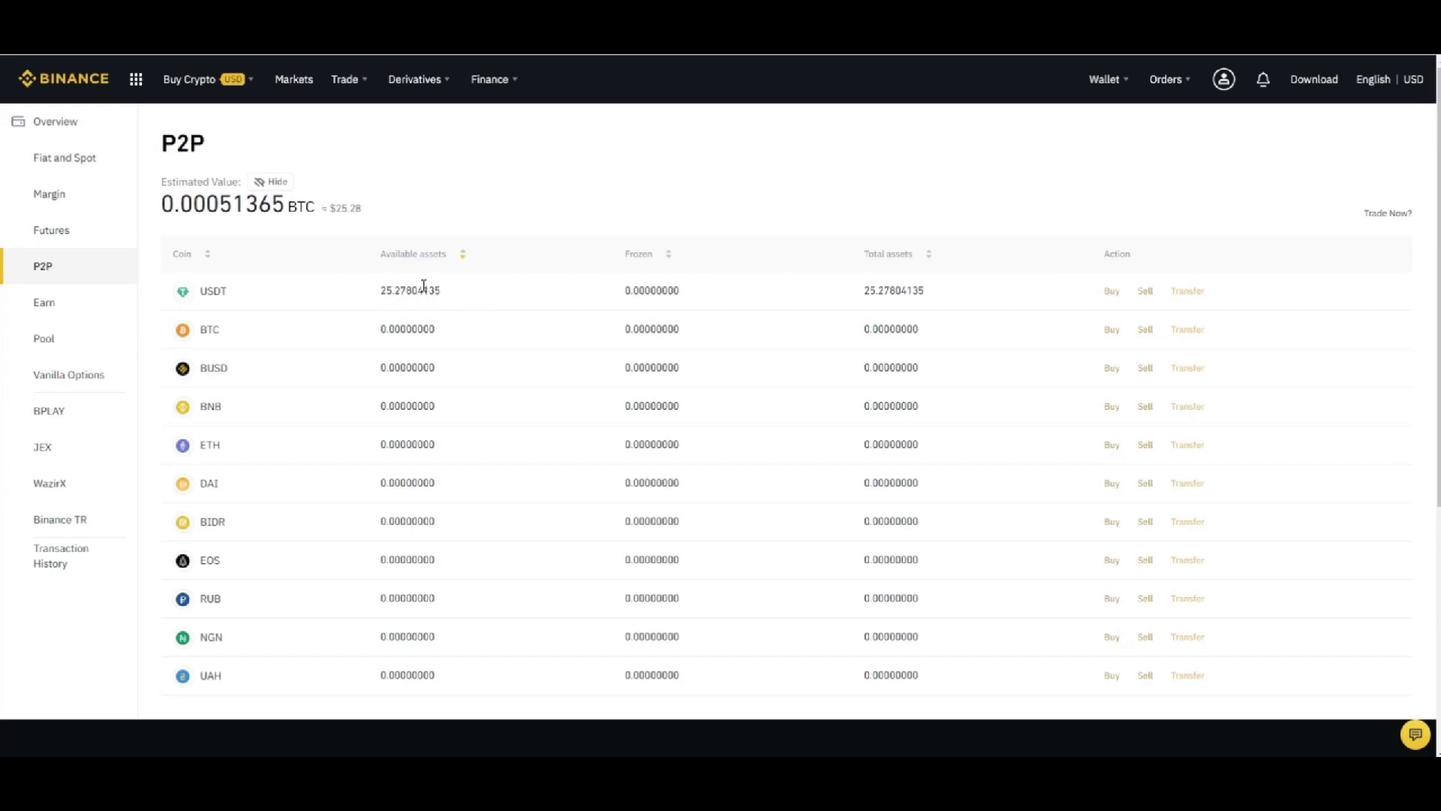
- Browse P2P USDT sell offers in KRW with a 25000 KRW amount
left_click(1145, 293)
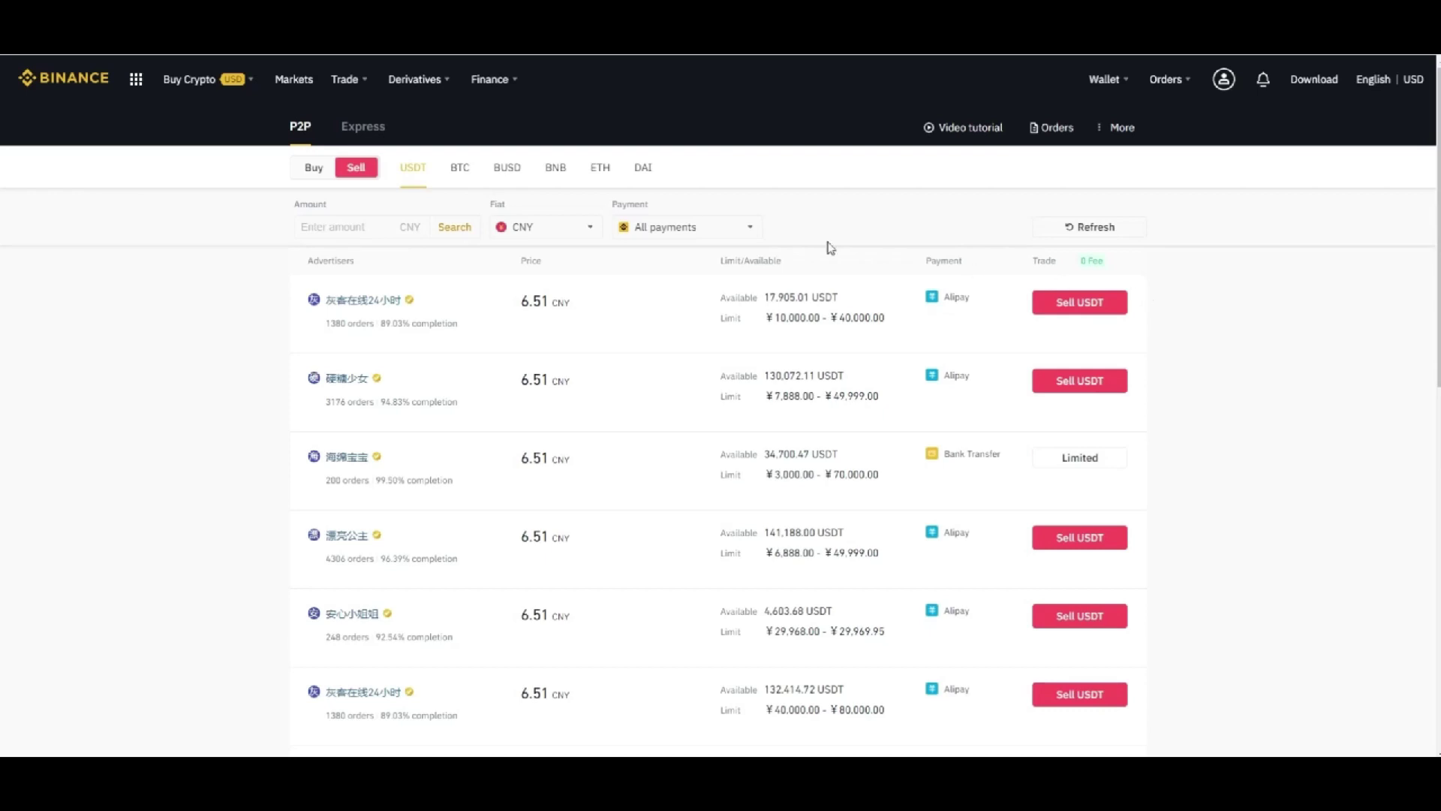
left_click(595, 234)
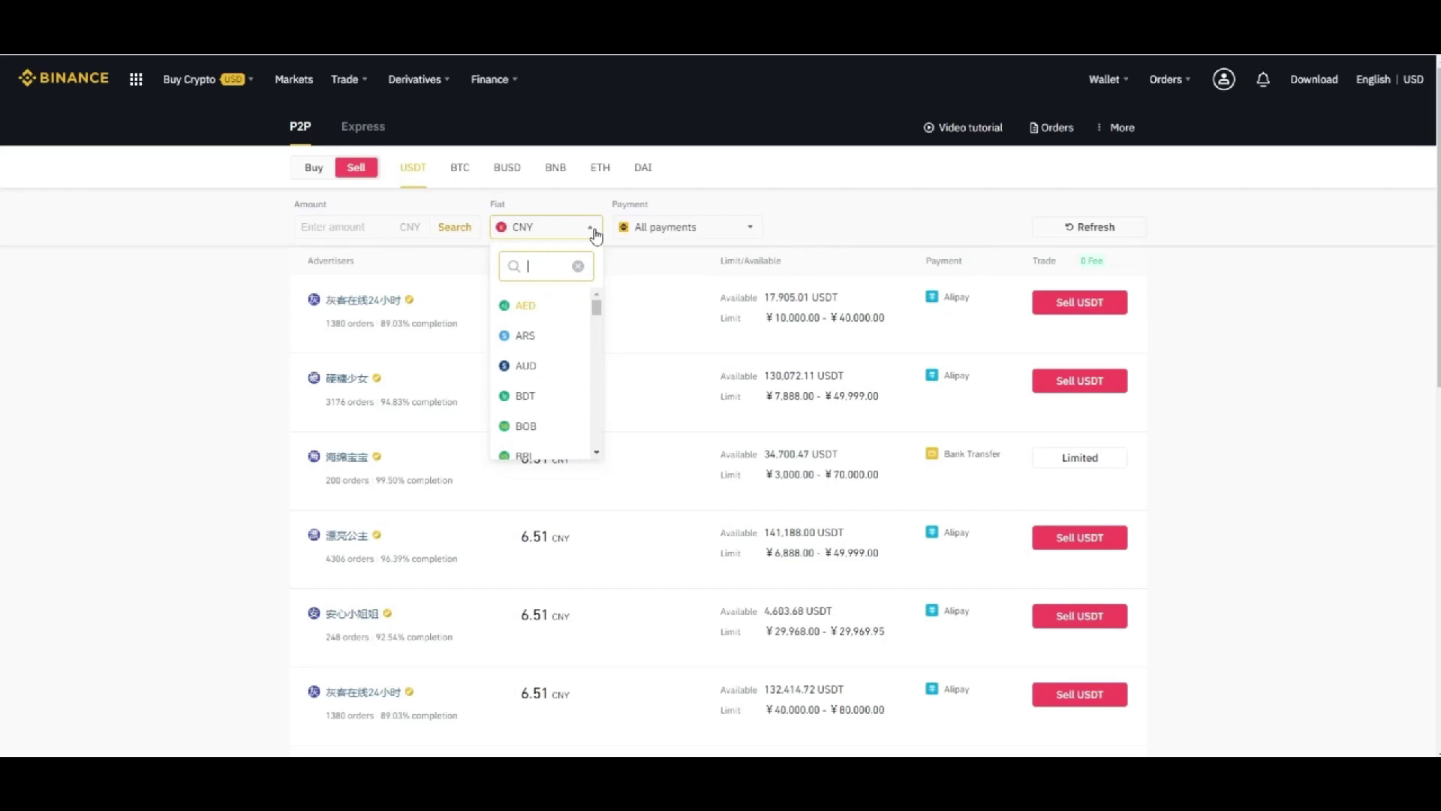
left_click_drag(597, 314, 598, 373)
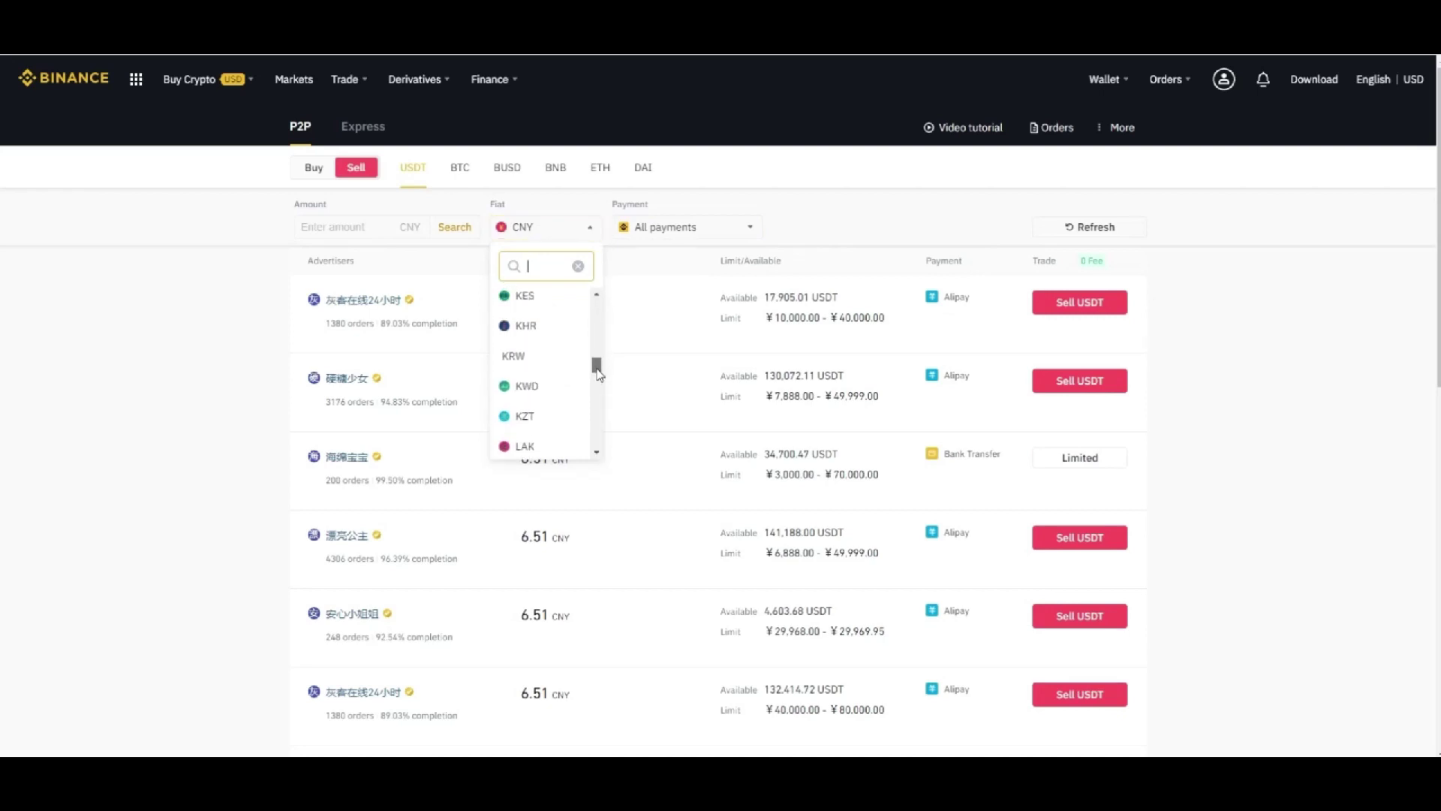
left_click(521, 359)
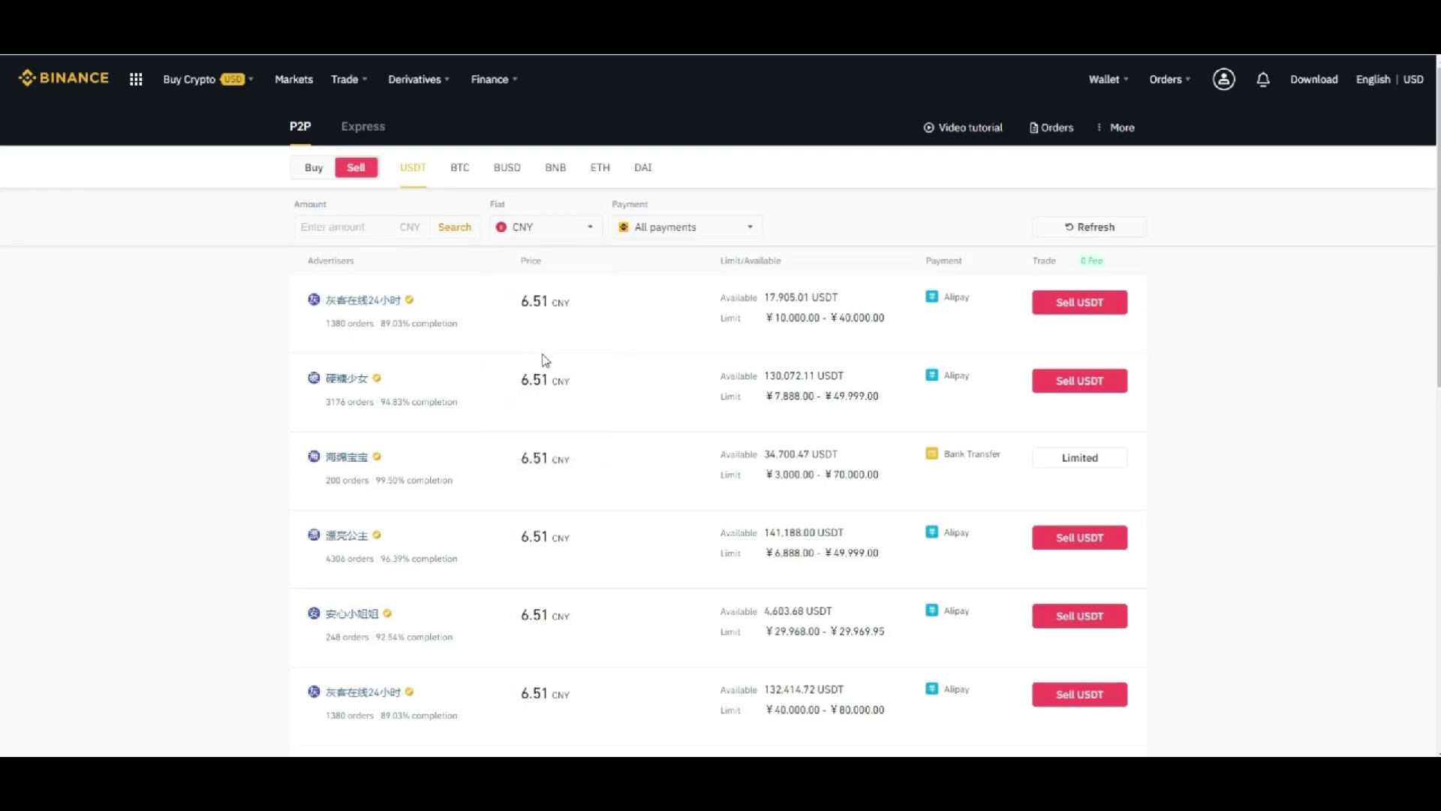
left_click(366, 230)
type("25000")
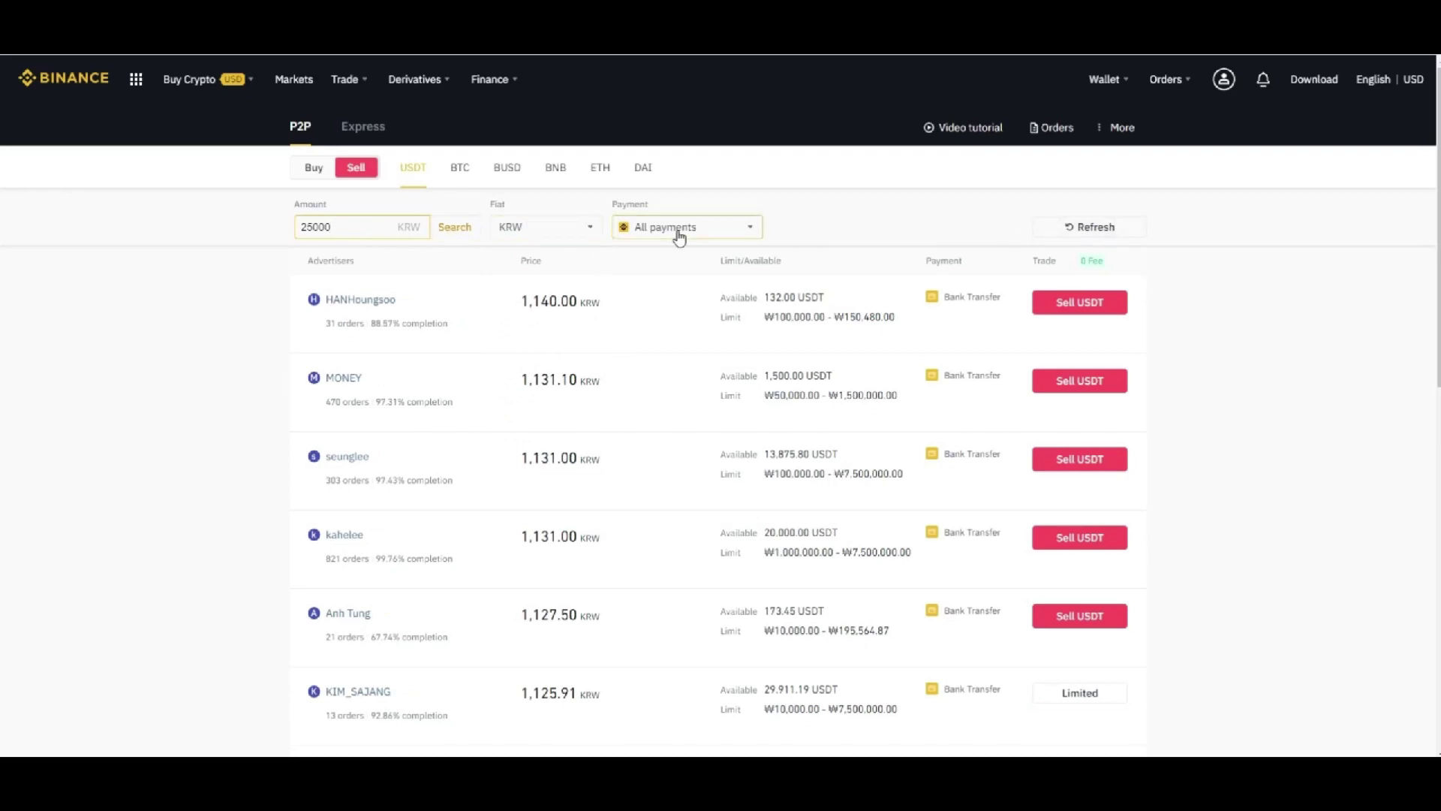
- Limit the KRW sell offers to Bank Transfer payment and refresh the results
left_click(738, 228)
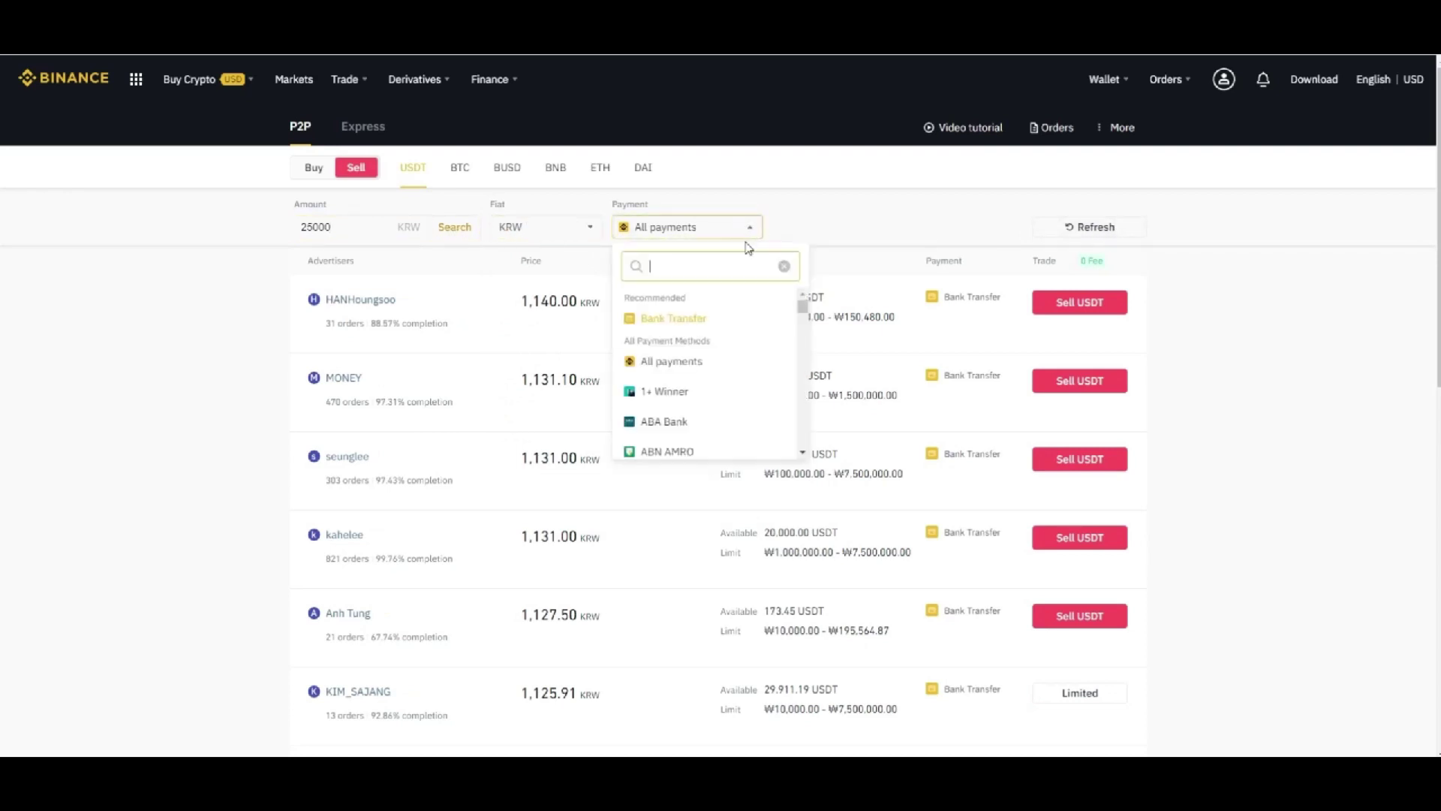
left_click_drag(803, 308, 802, 434)
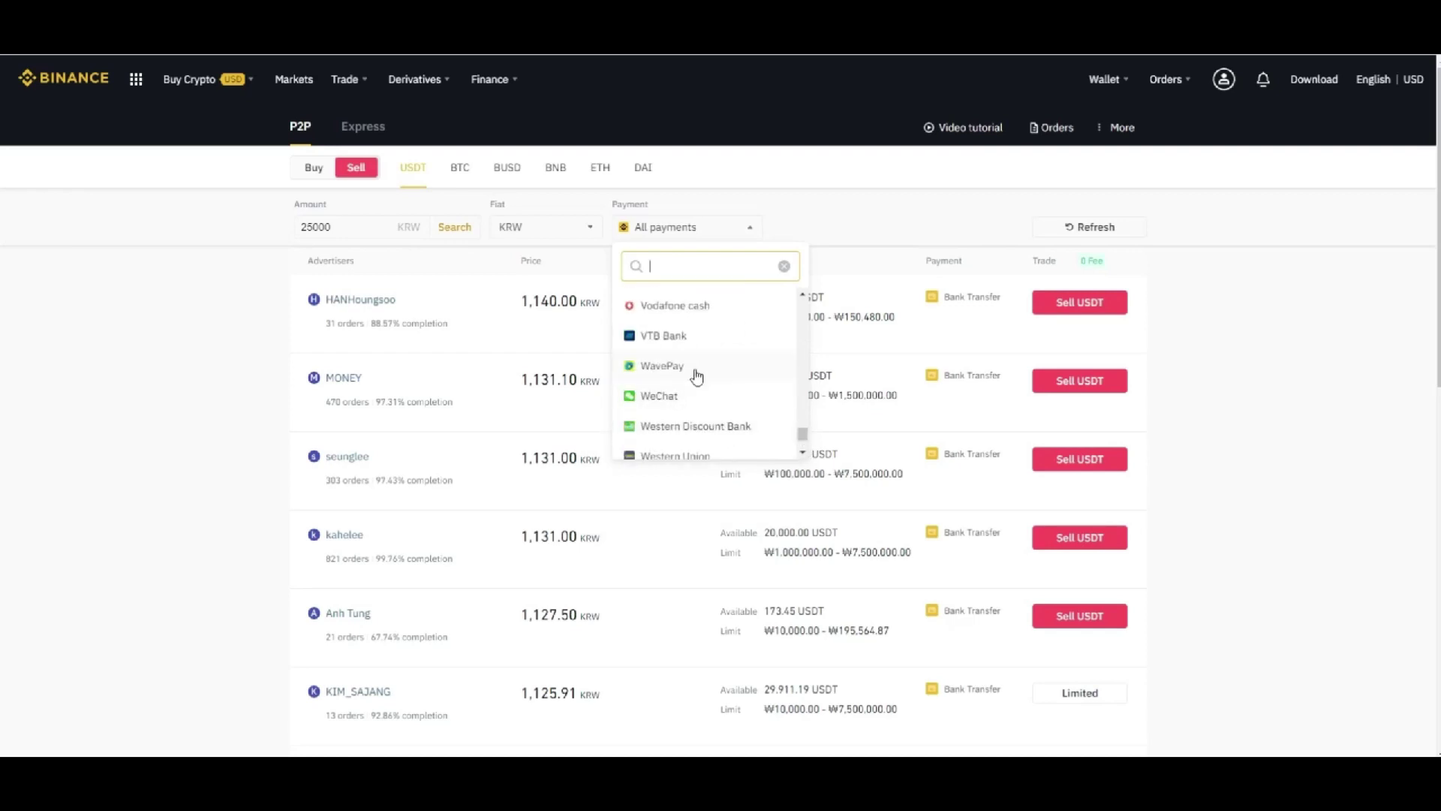
scroll(694, 383, "up", 3)
scroll(691, 397, "down", 3)
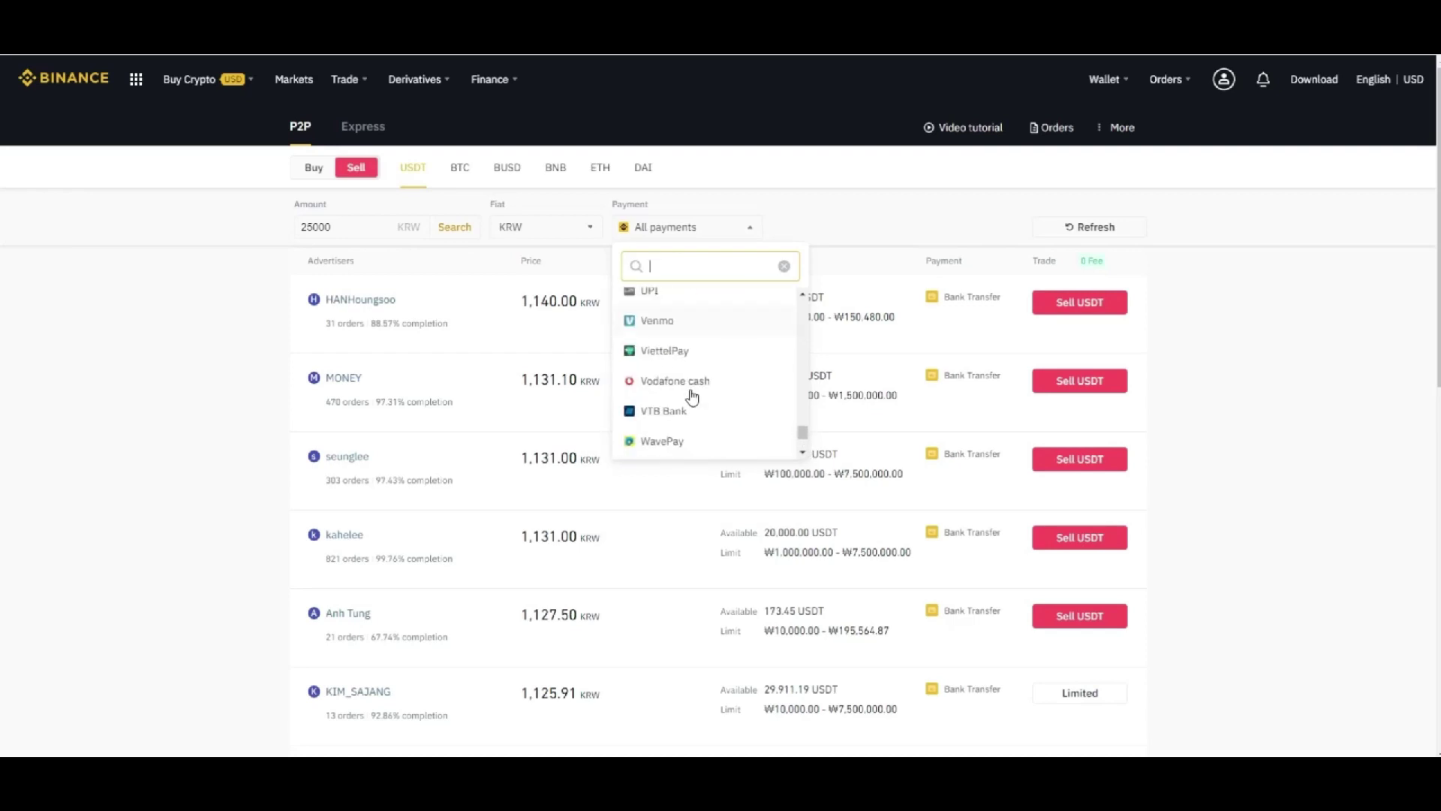
scroll(675, 382, "down", 1)
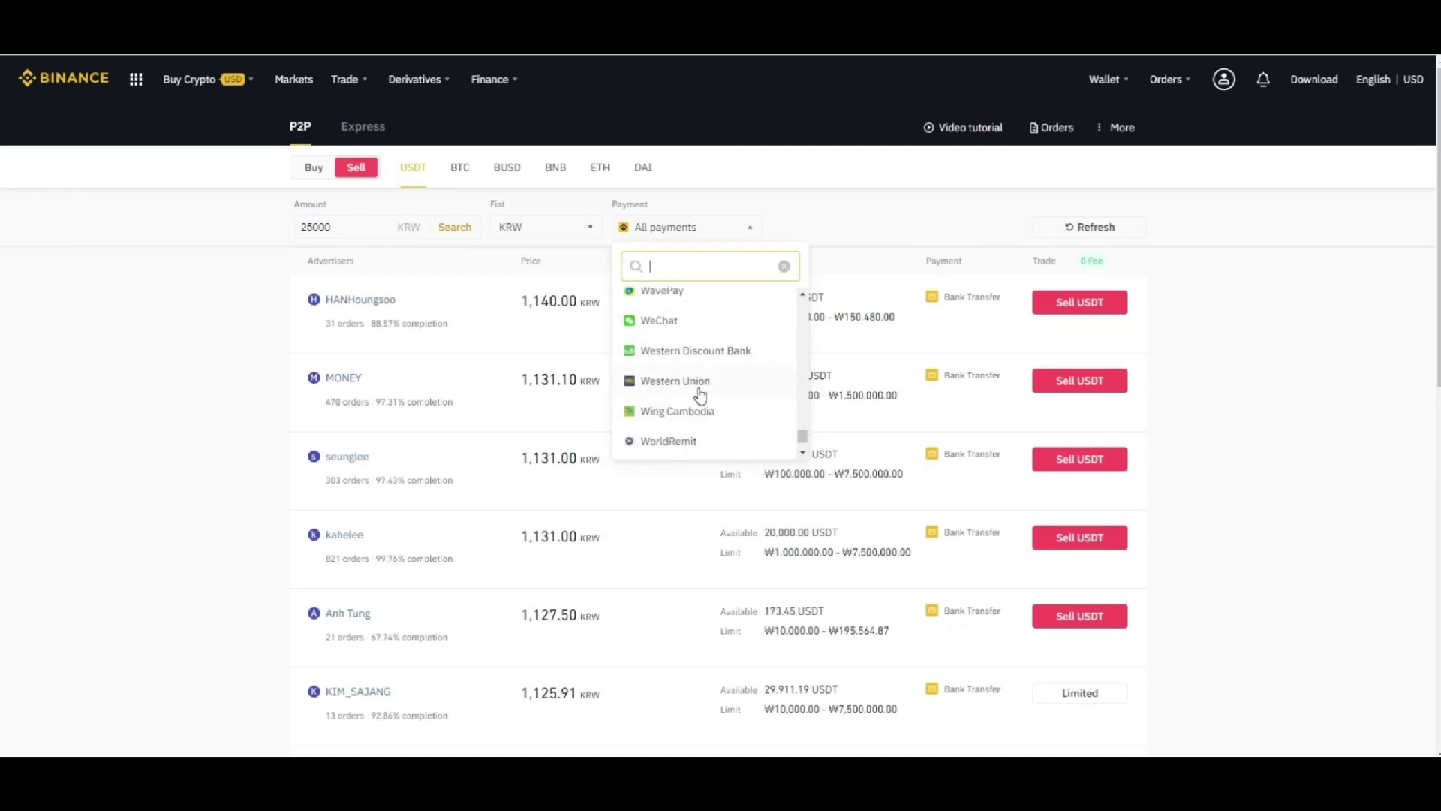
scroll(713, 390, "up", 10)
scroll(732, 379, "up", 15)
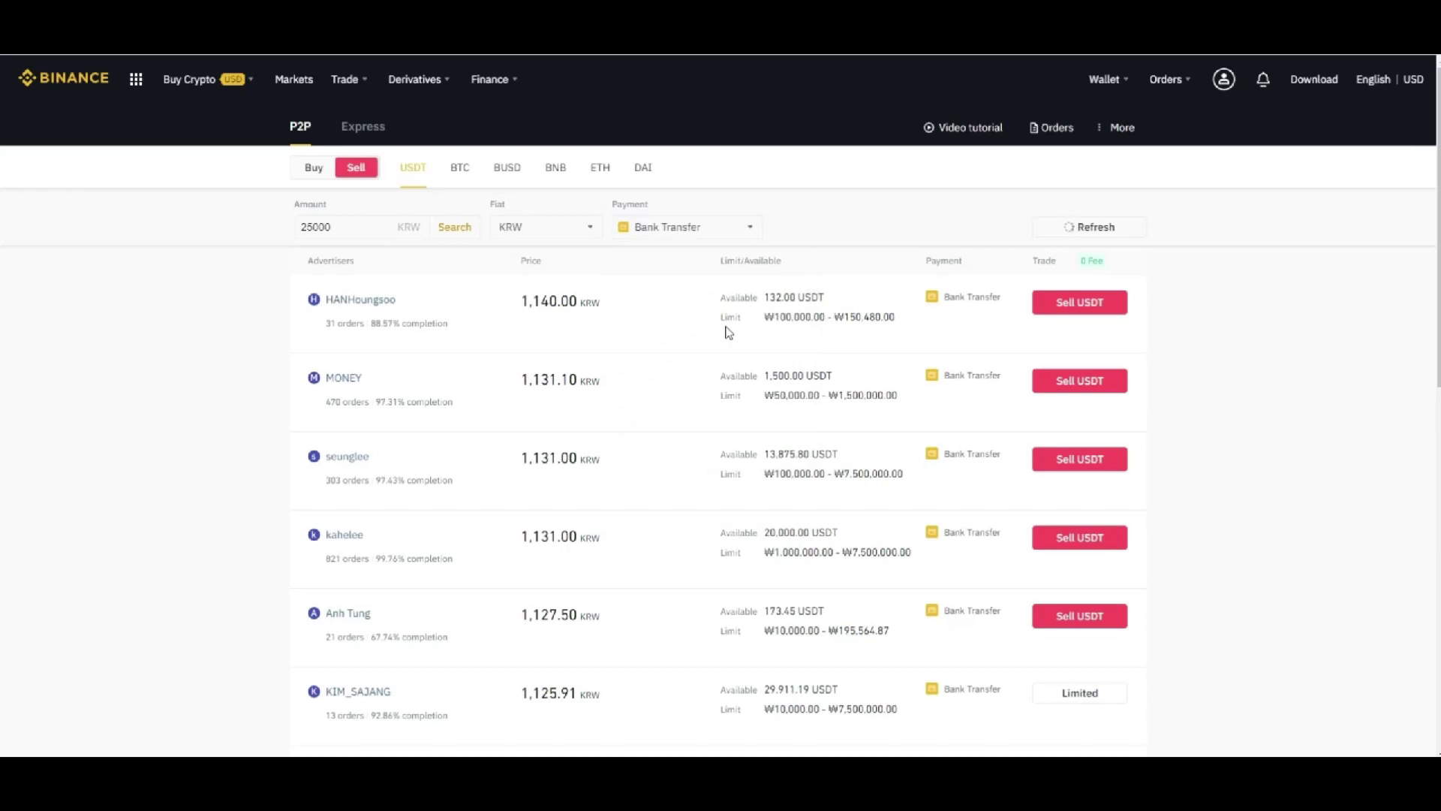
left_click(460, 228)
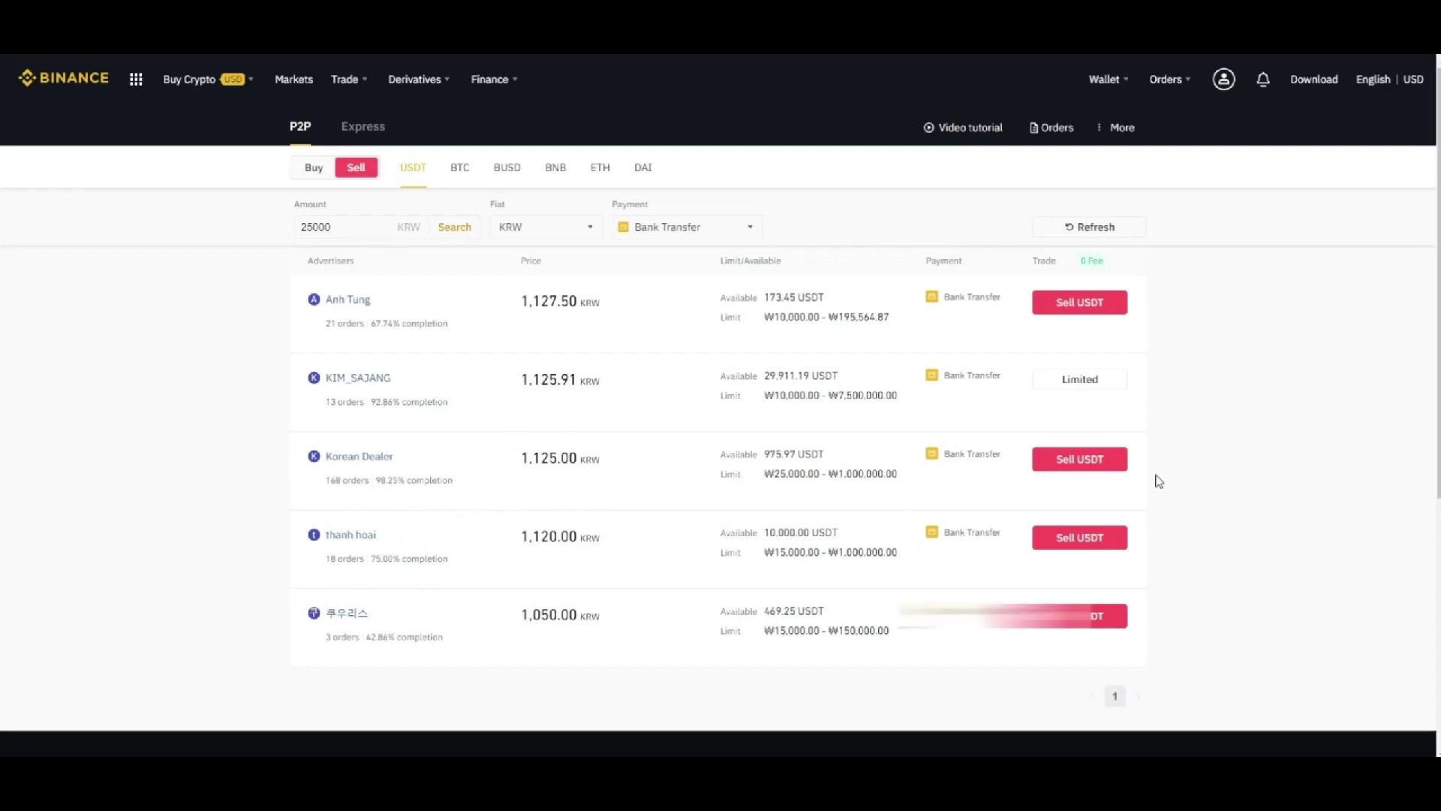
- Fill Korean Dealer's 1,125.00 KRW offer with all 25.27 USDT, translating its Korean terms
left_click(1100, 461)
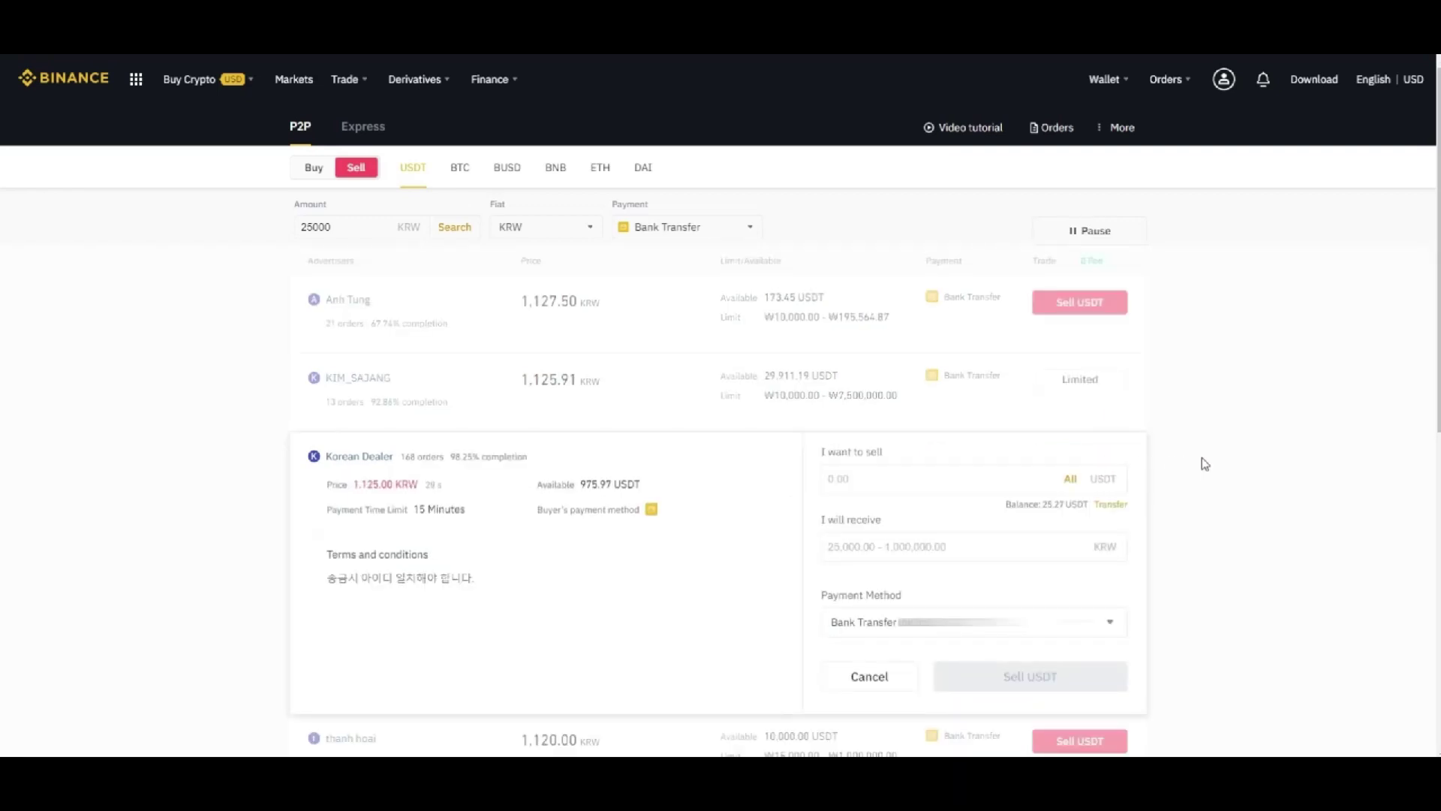
left_click(1071, 482)
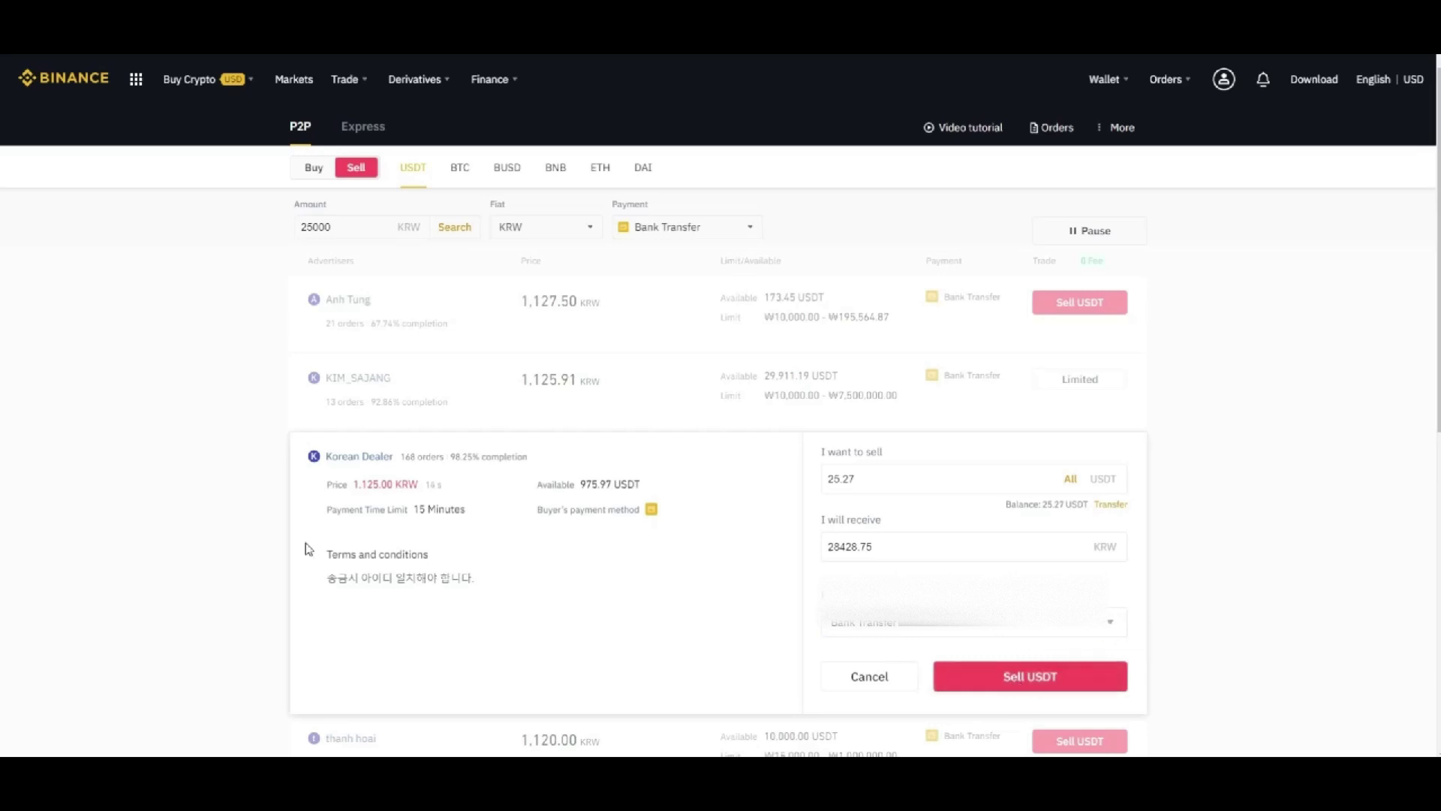
triple_click(386, 580)
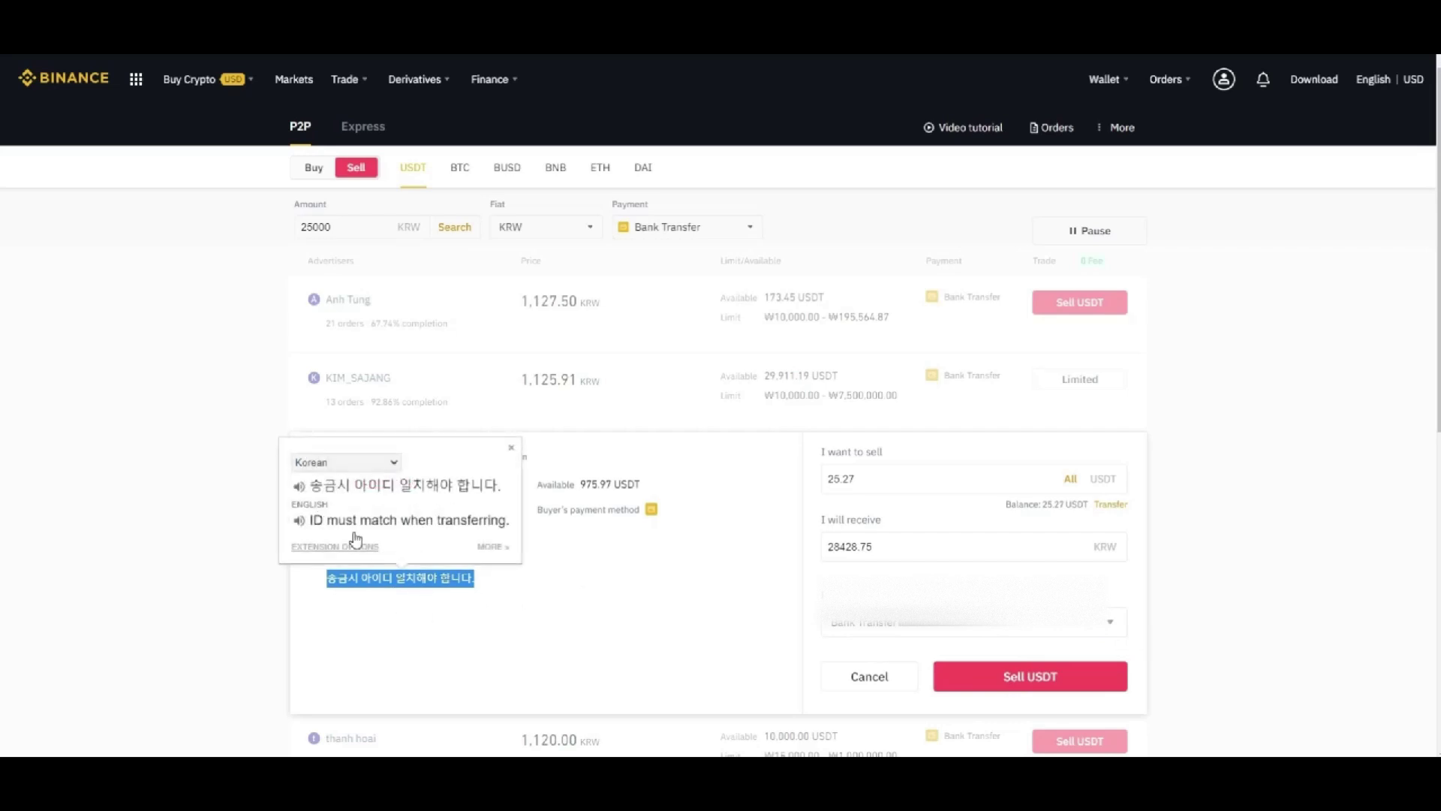
left_click(511, 449)
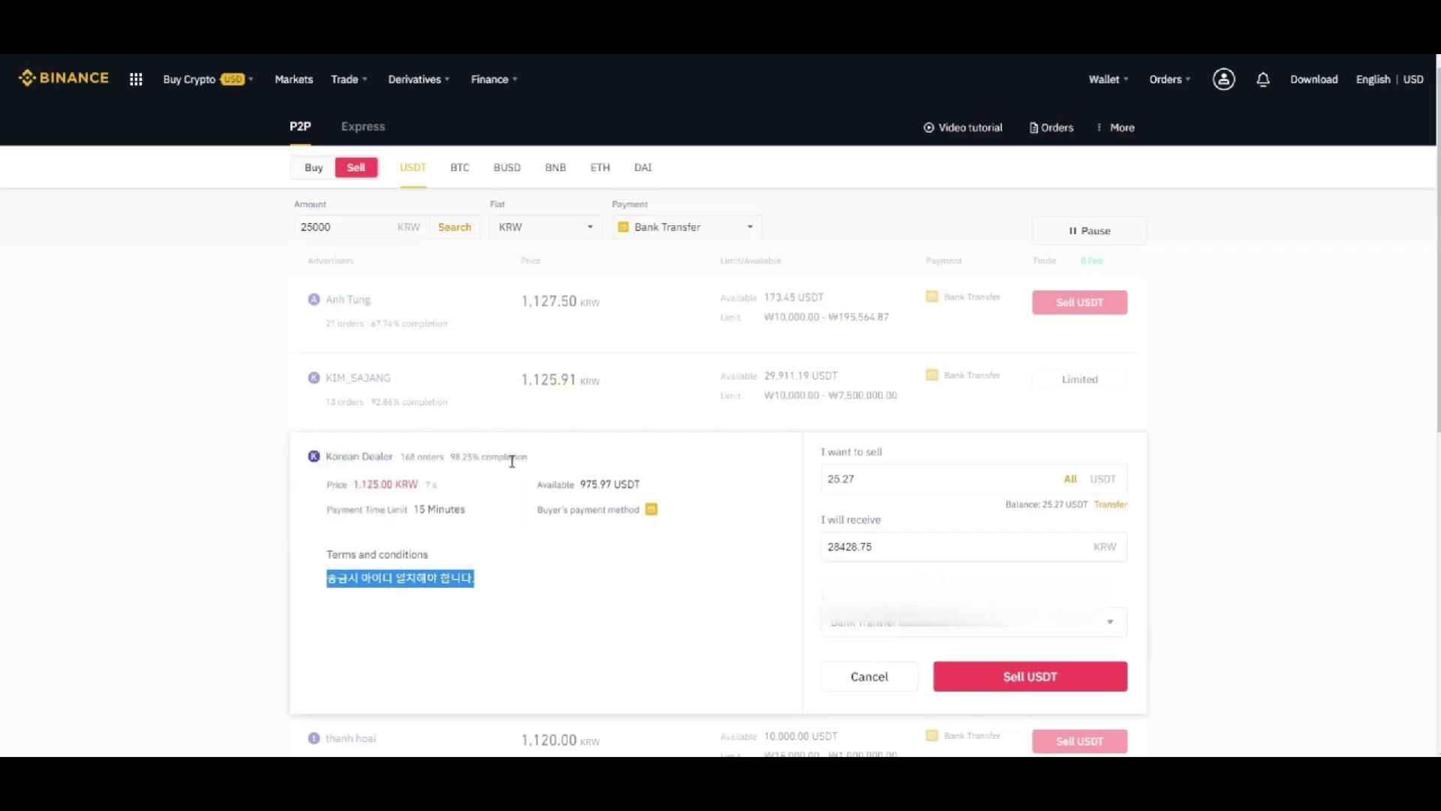
- Place the 25.27 USDT sell order and wait for the buyer's payment
left_click(1009, 678)
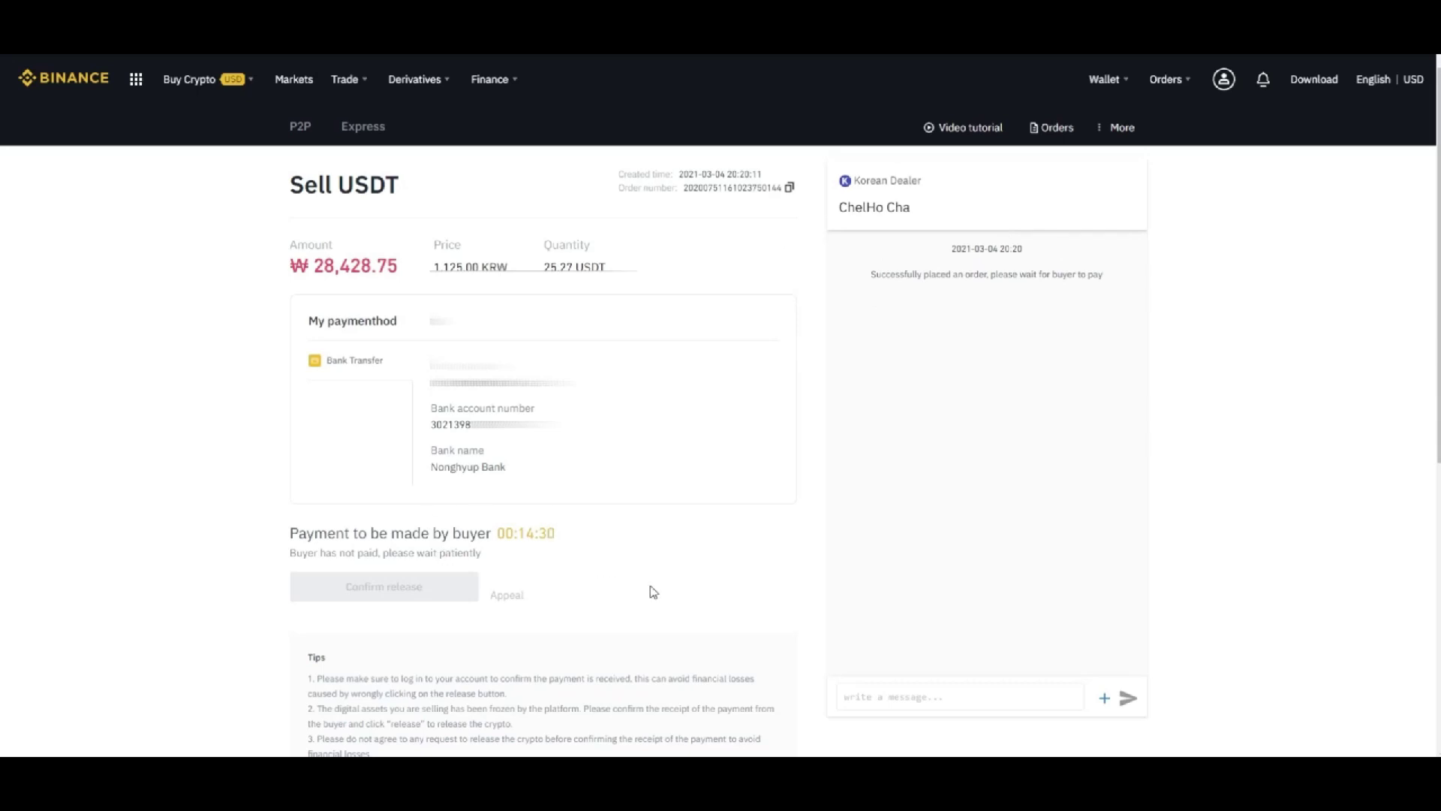
scroll(649, 589, "down", 2)
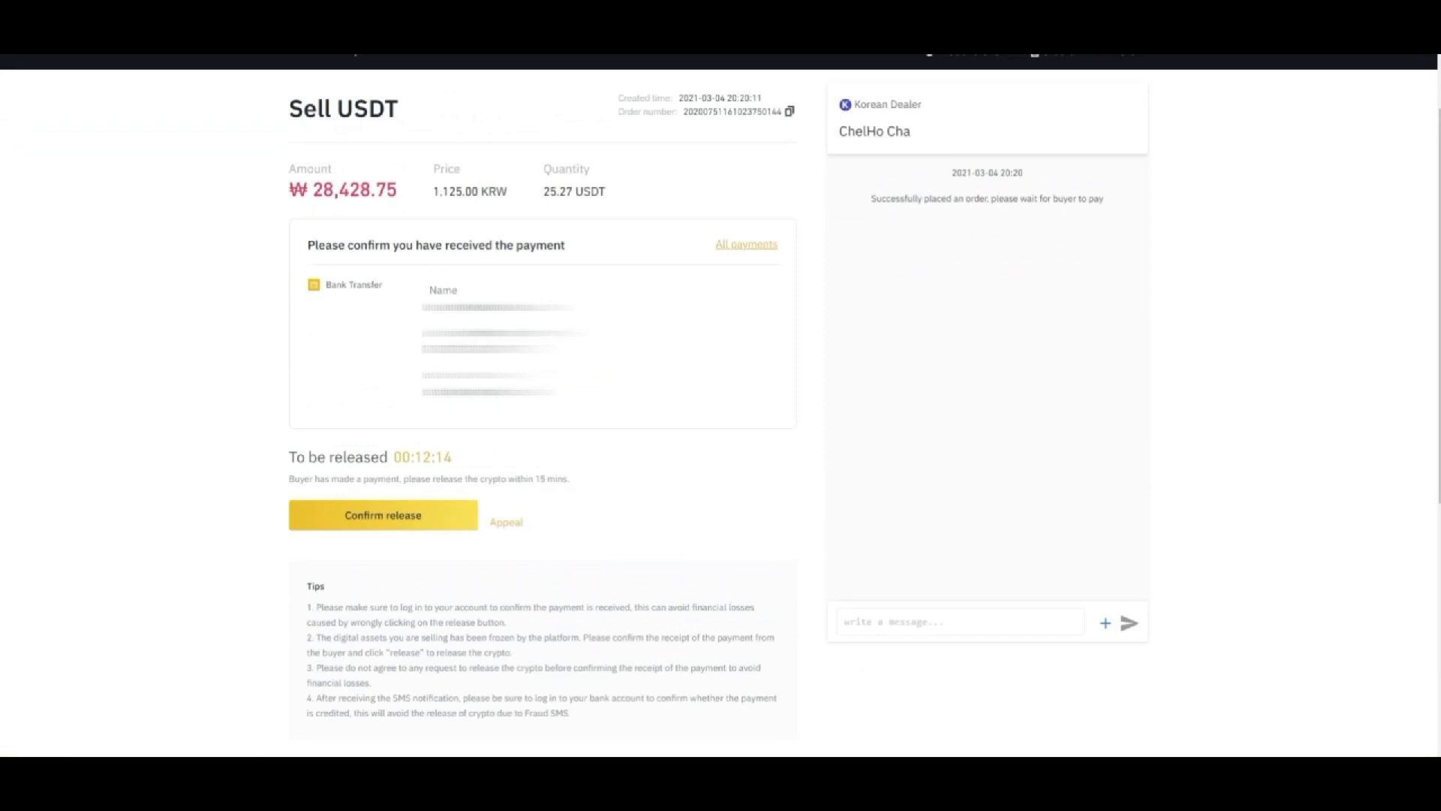
- Confirm payment received and release the 25.27 USDT, verifying with the SMS code
left_click(396, 521)
left_click(616, 480)
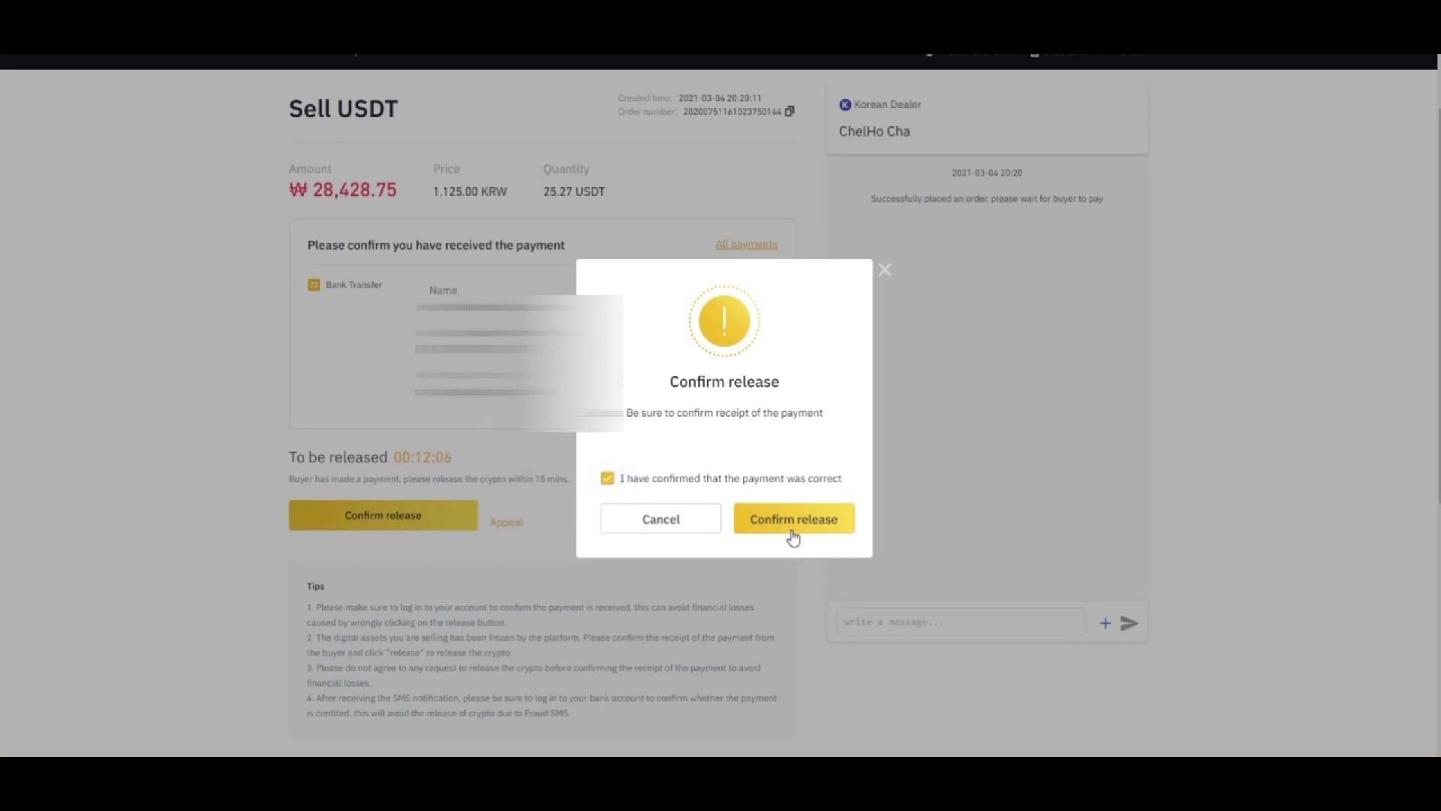
left_click(793, 520)
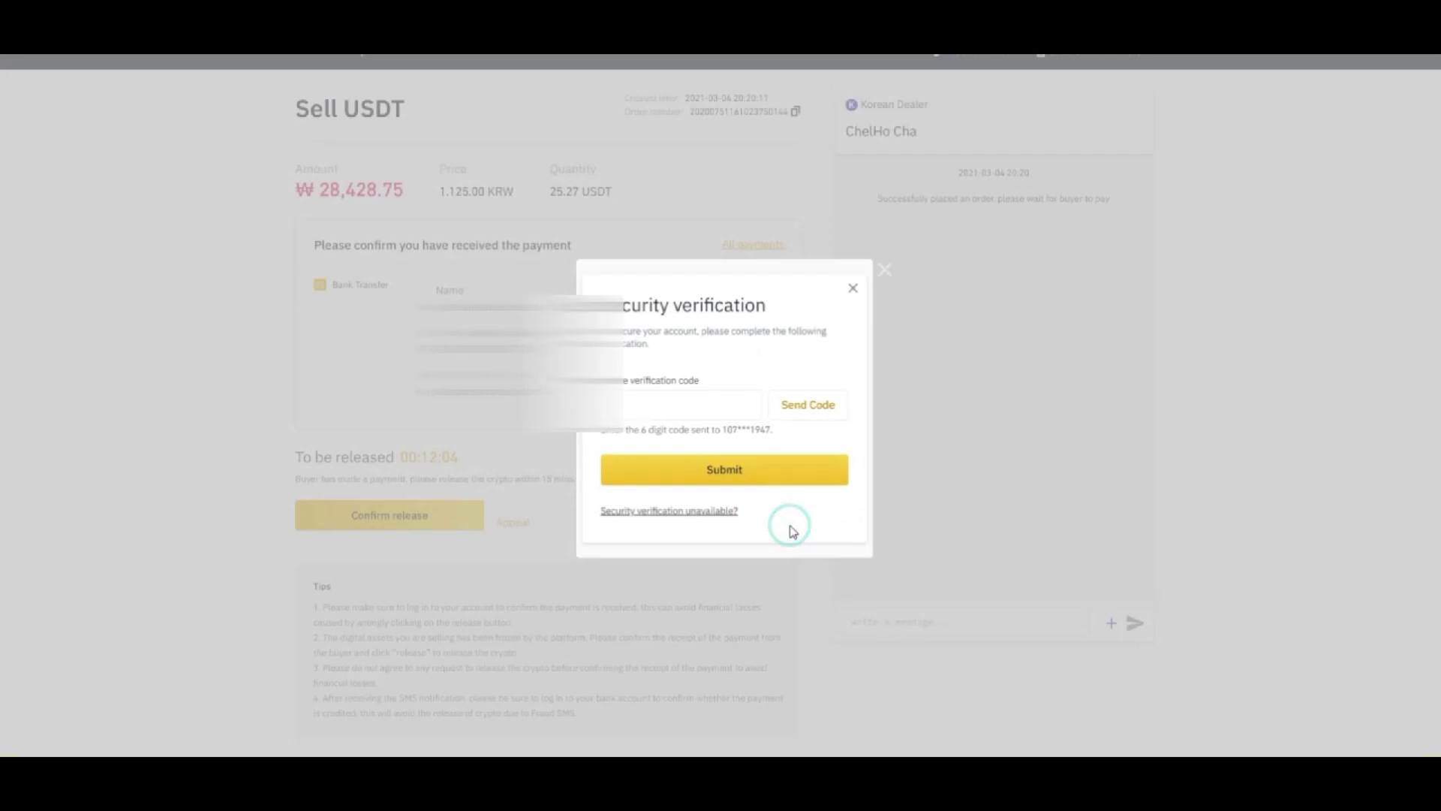
left_click(797, 405)
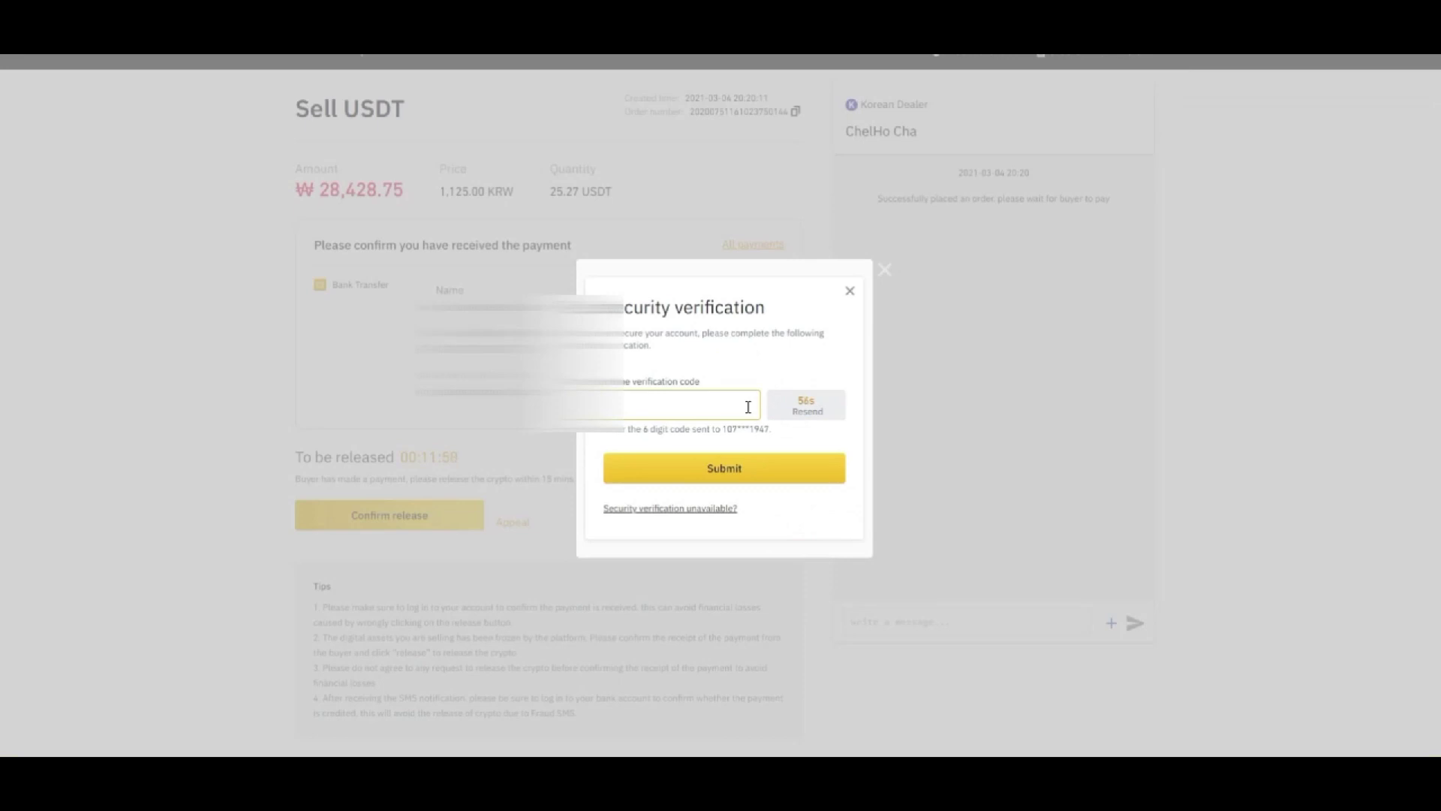
left_click(659, 409)
type("8")
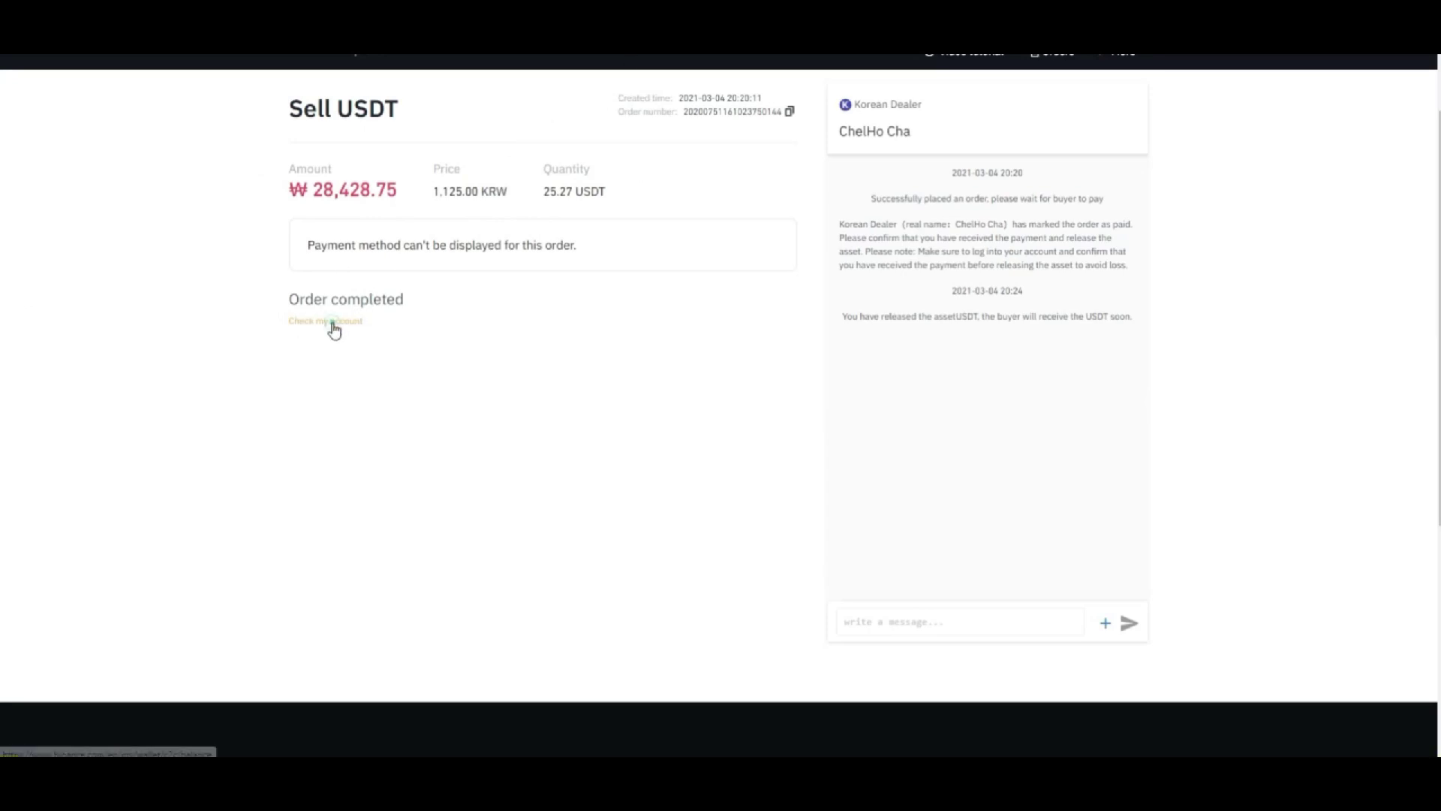
- Return to the P2P wallet and reveal balances showing 0.00804135 USDT
left_click(328, 325)
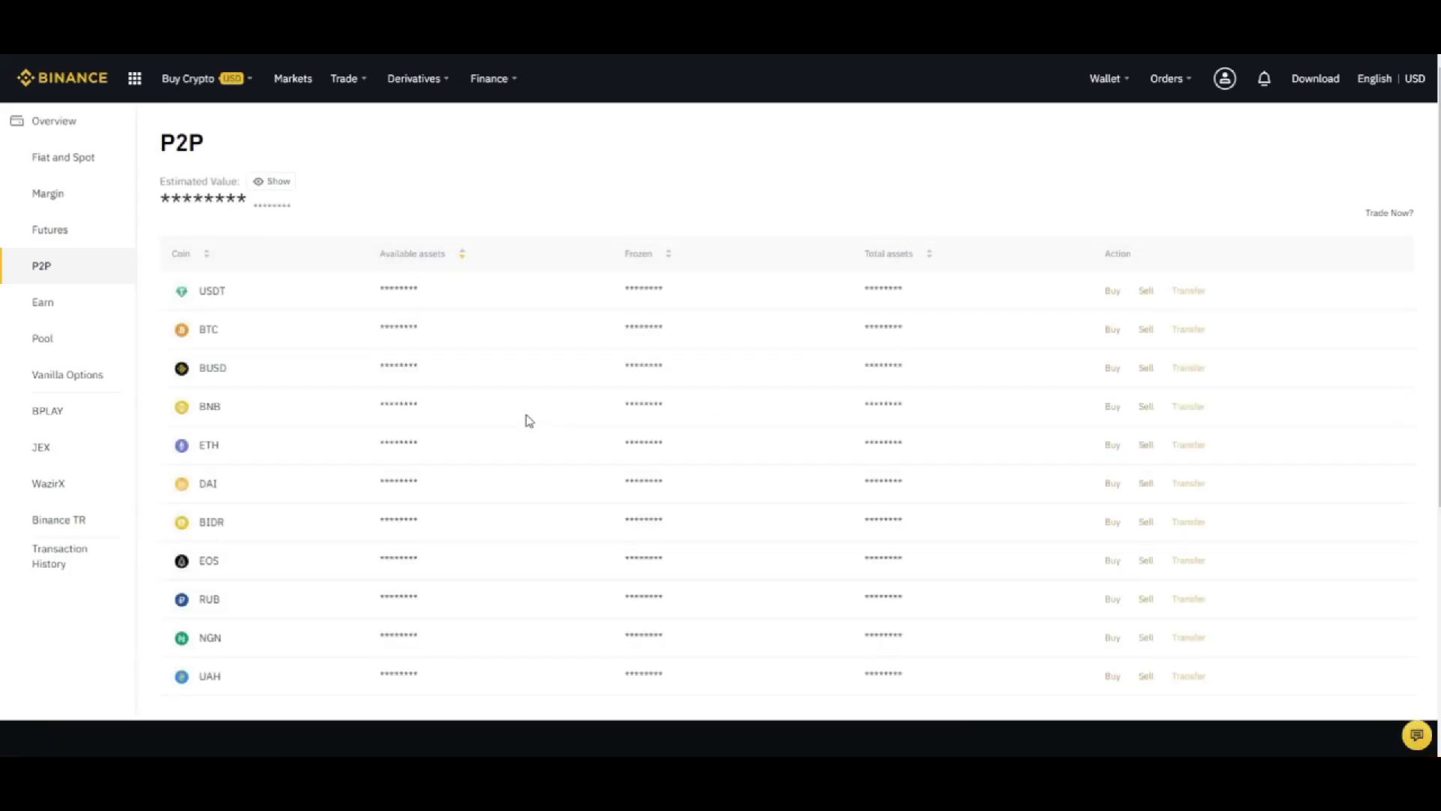
left_click(276, 183)
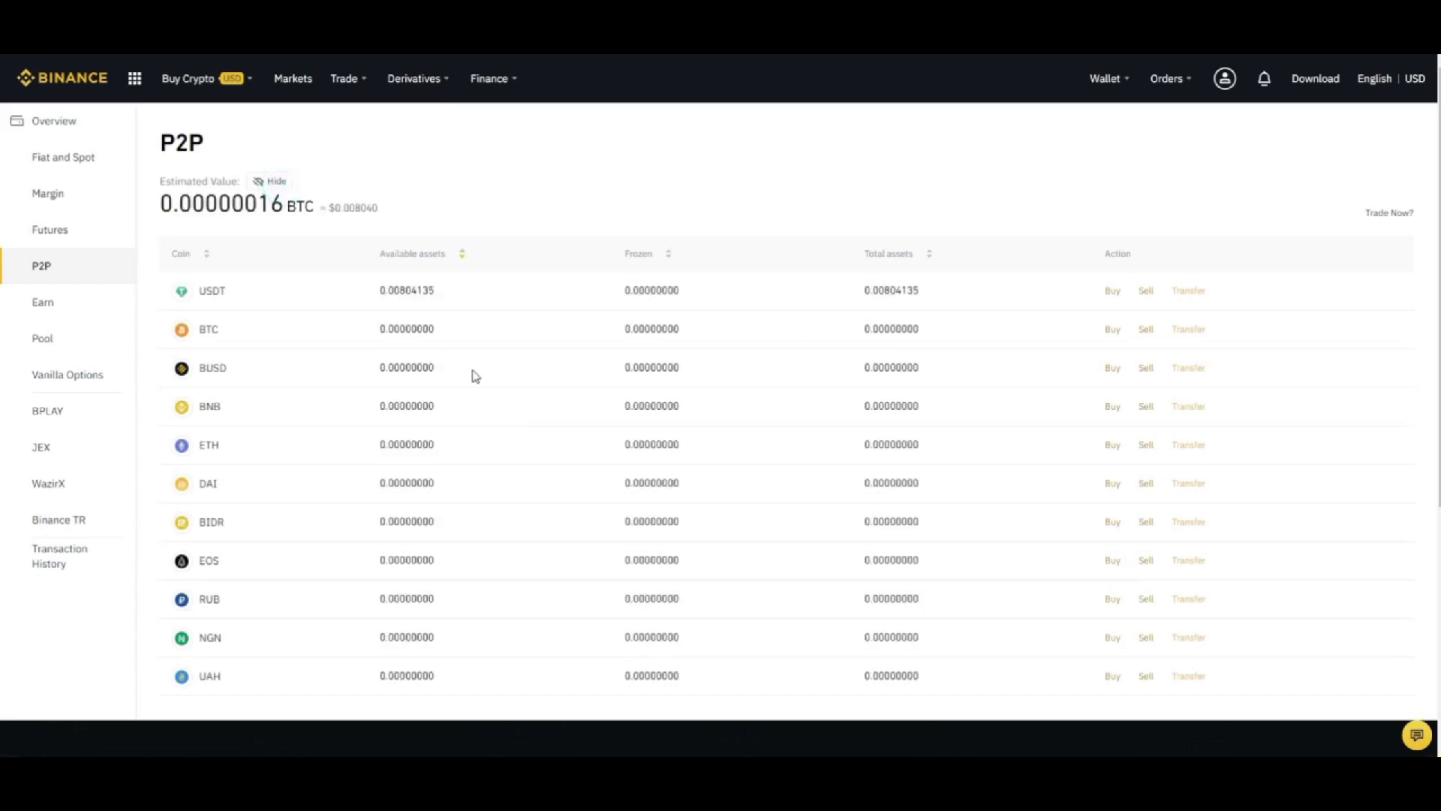